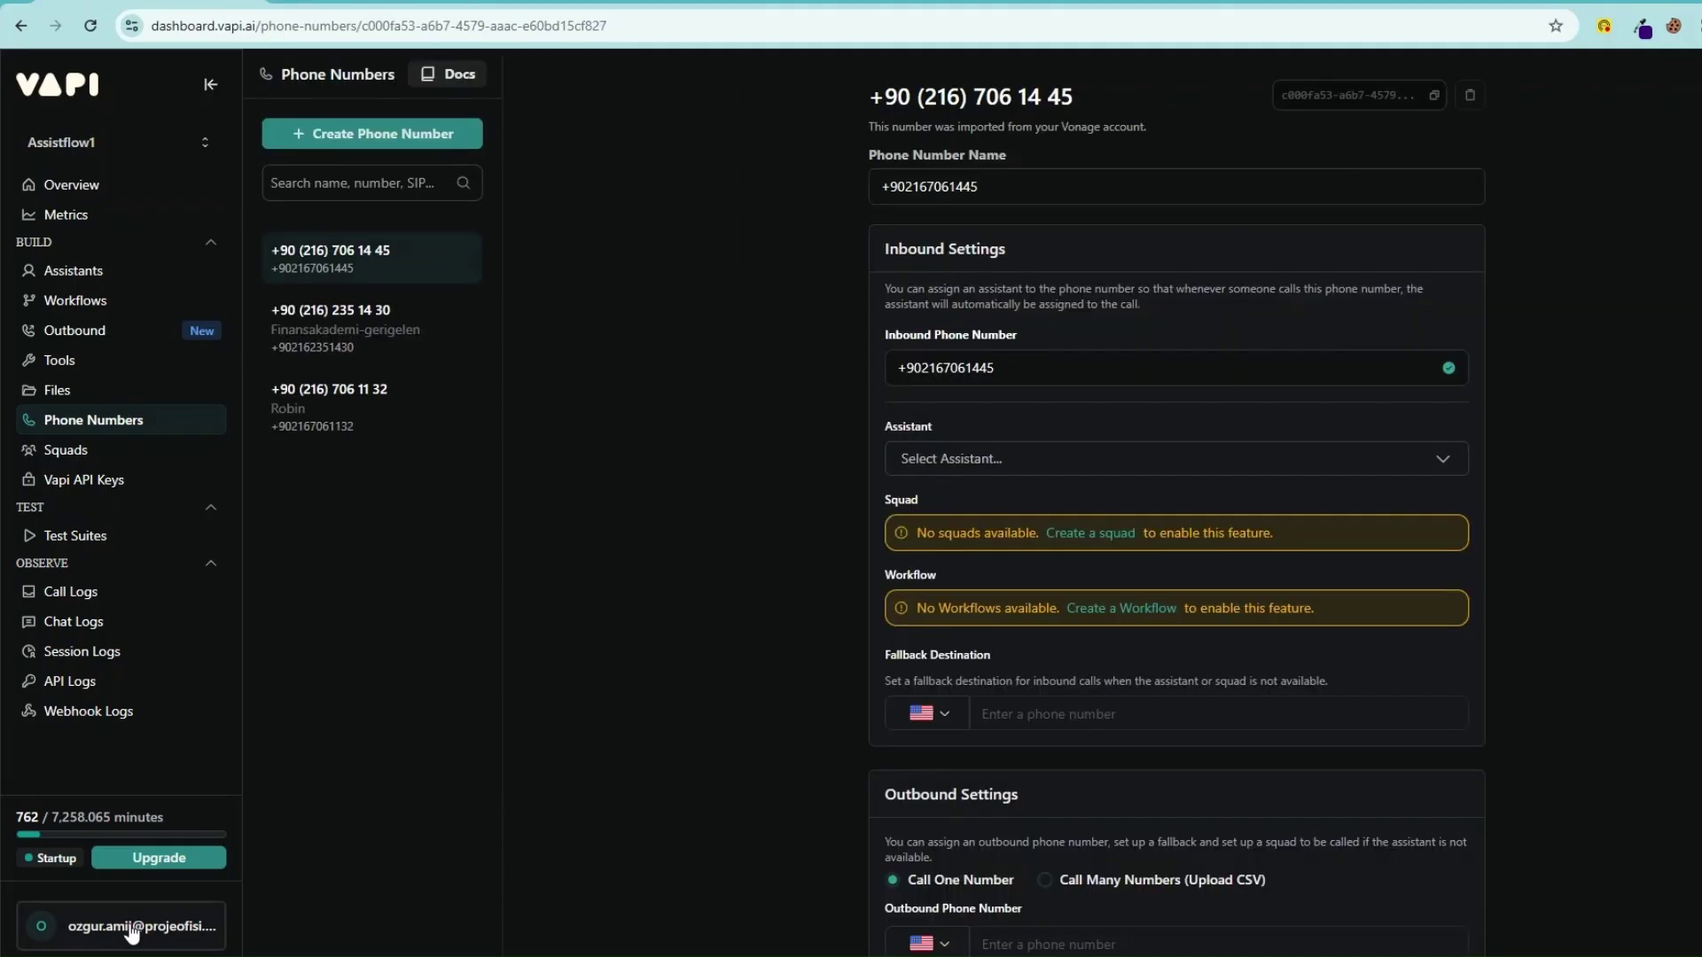
# Open the organization's integrations settings and find the SIP Trunk Credentials section.
pyautogui.click(129, 927)
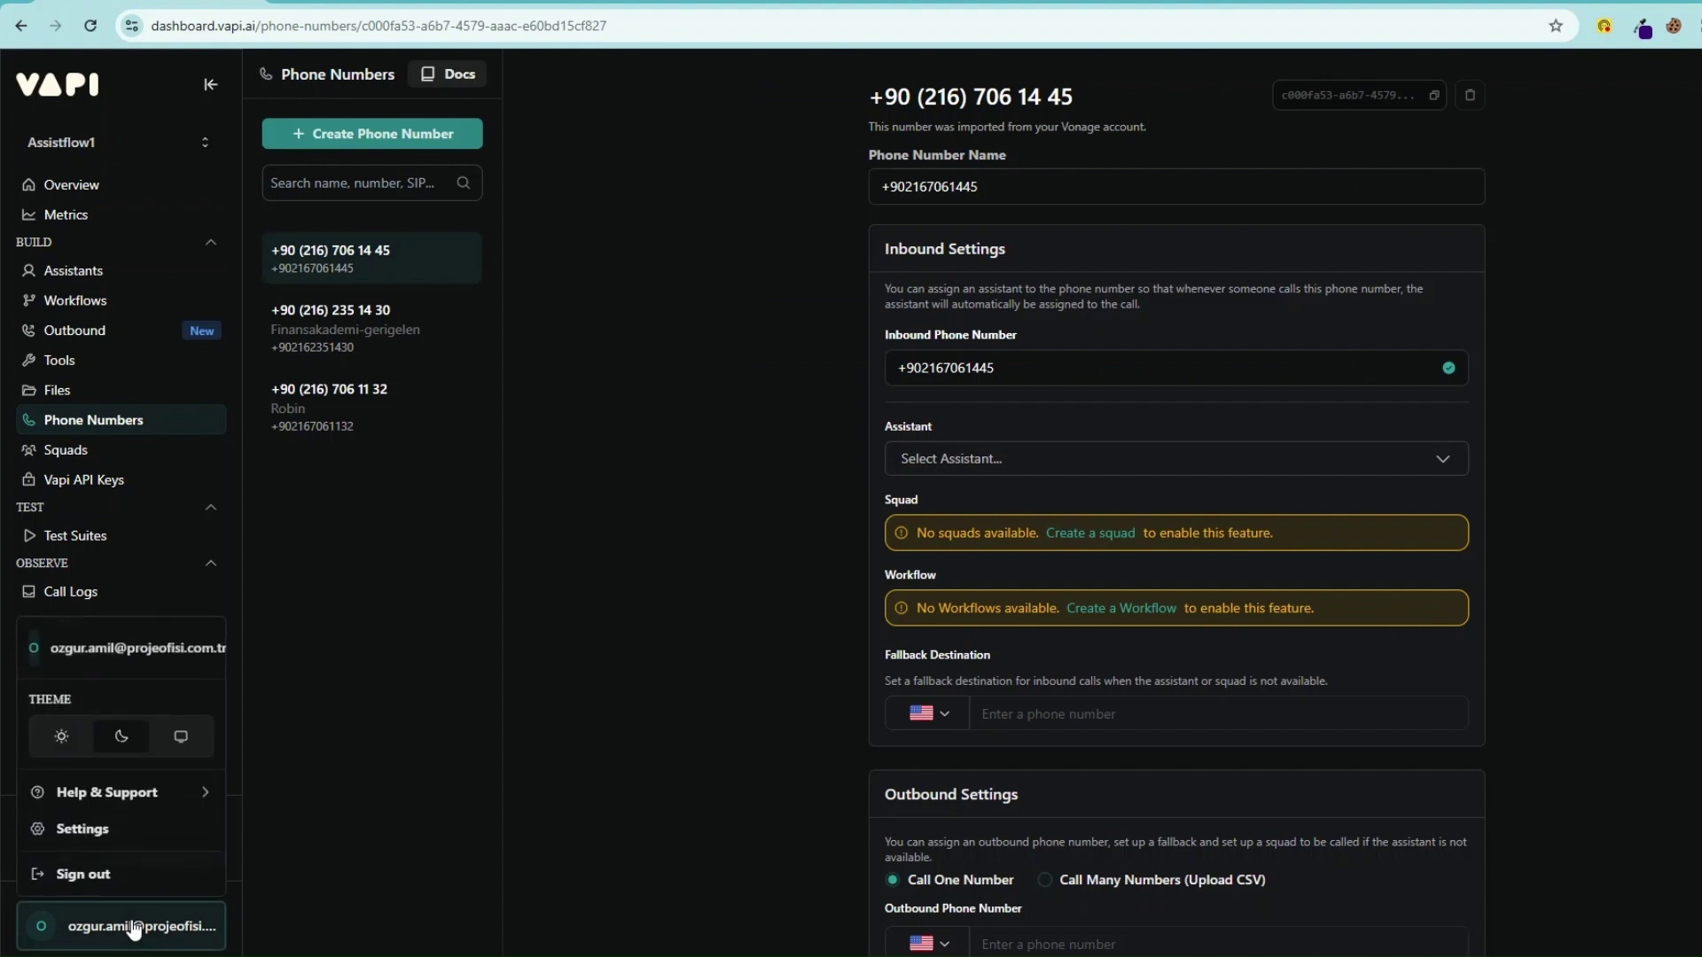
pyautogui.click(104, 830)
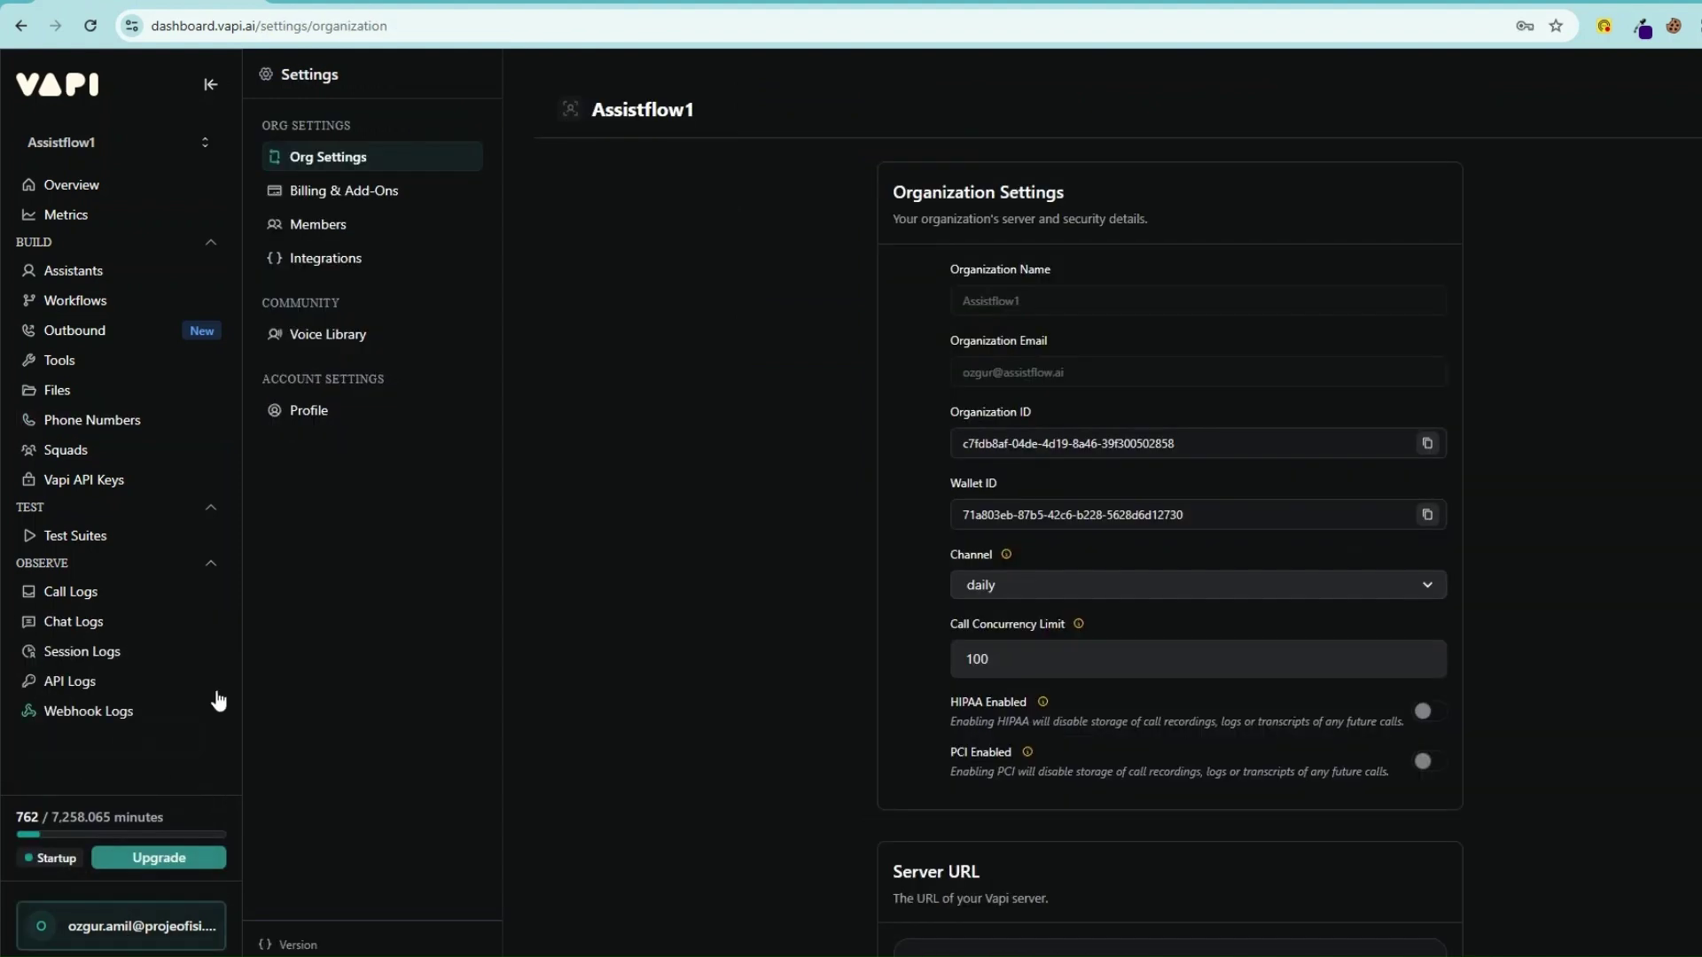
pyautogui.click(351, 258)
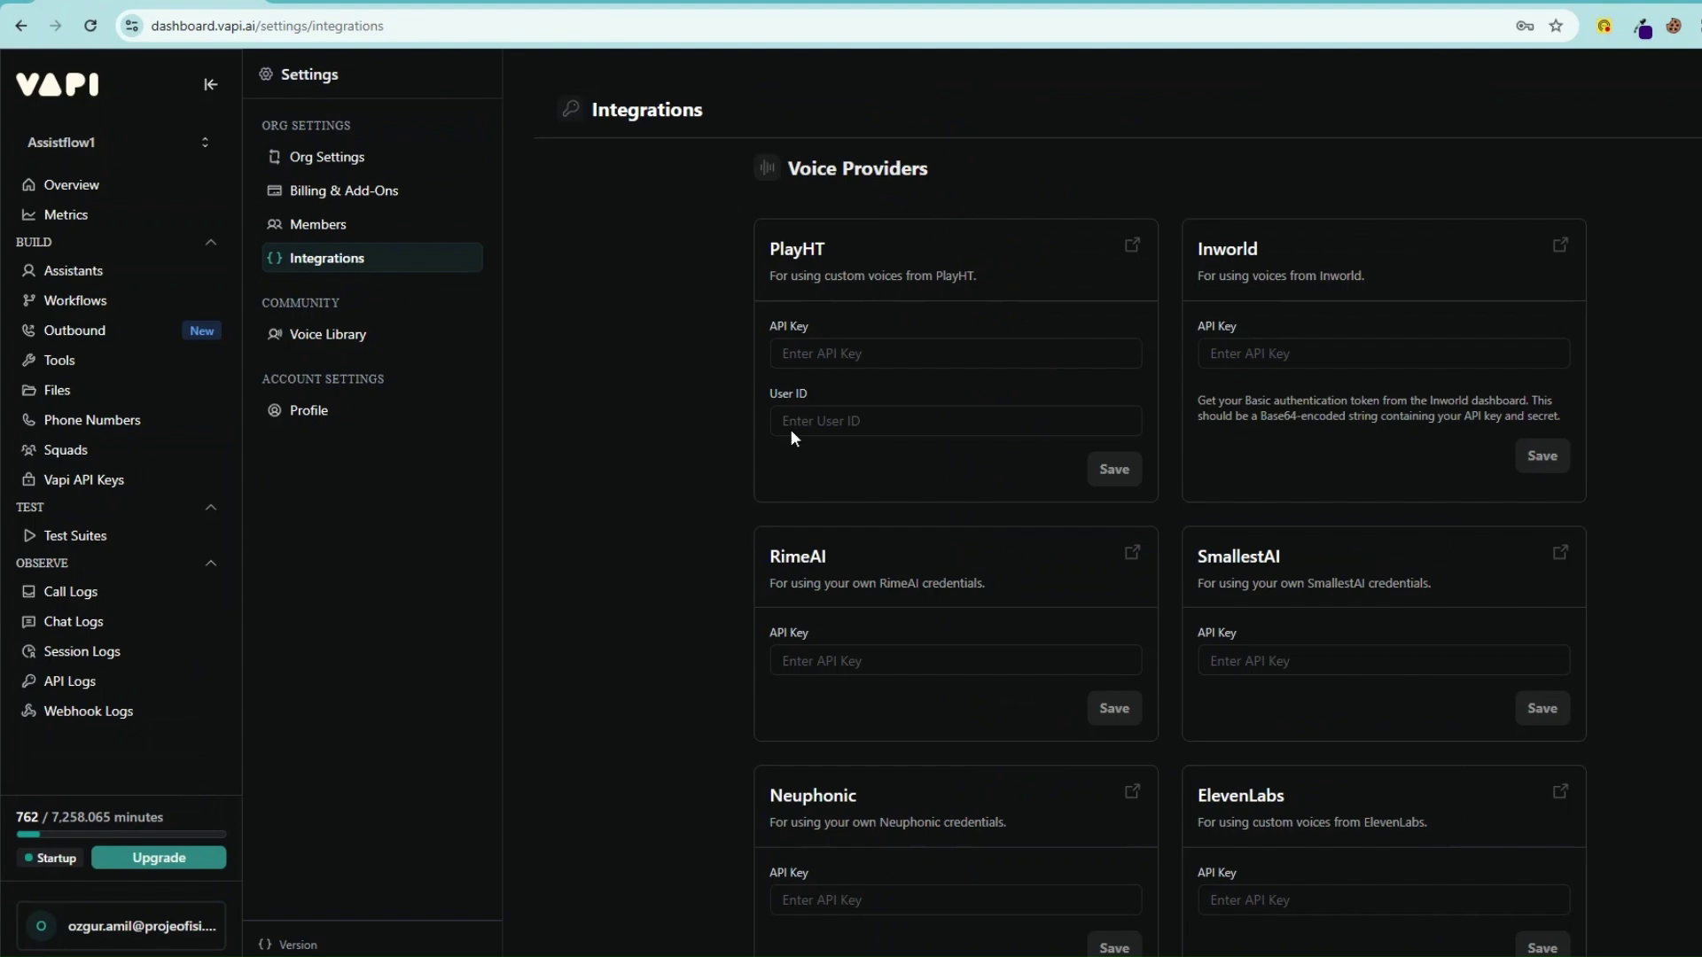
pyautogui.scroll(-3, 1008, 628)
pyautogui.scroll(-20, 1004, 627)
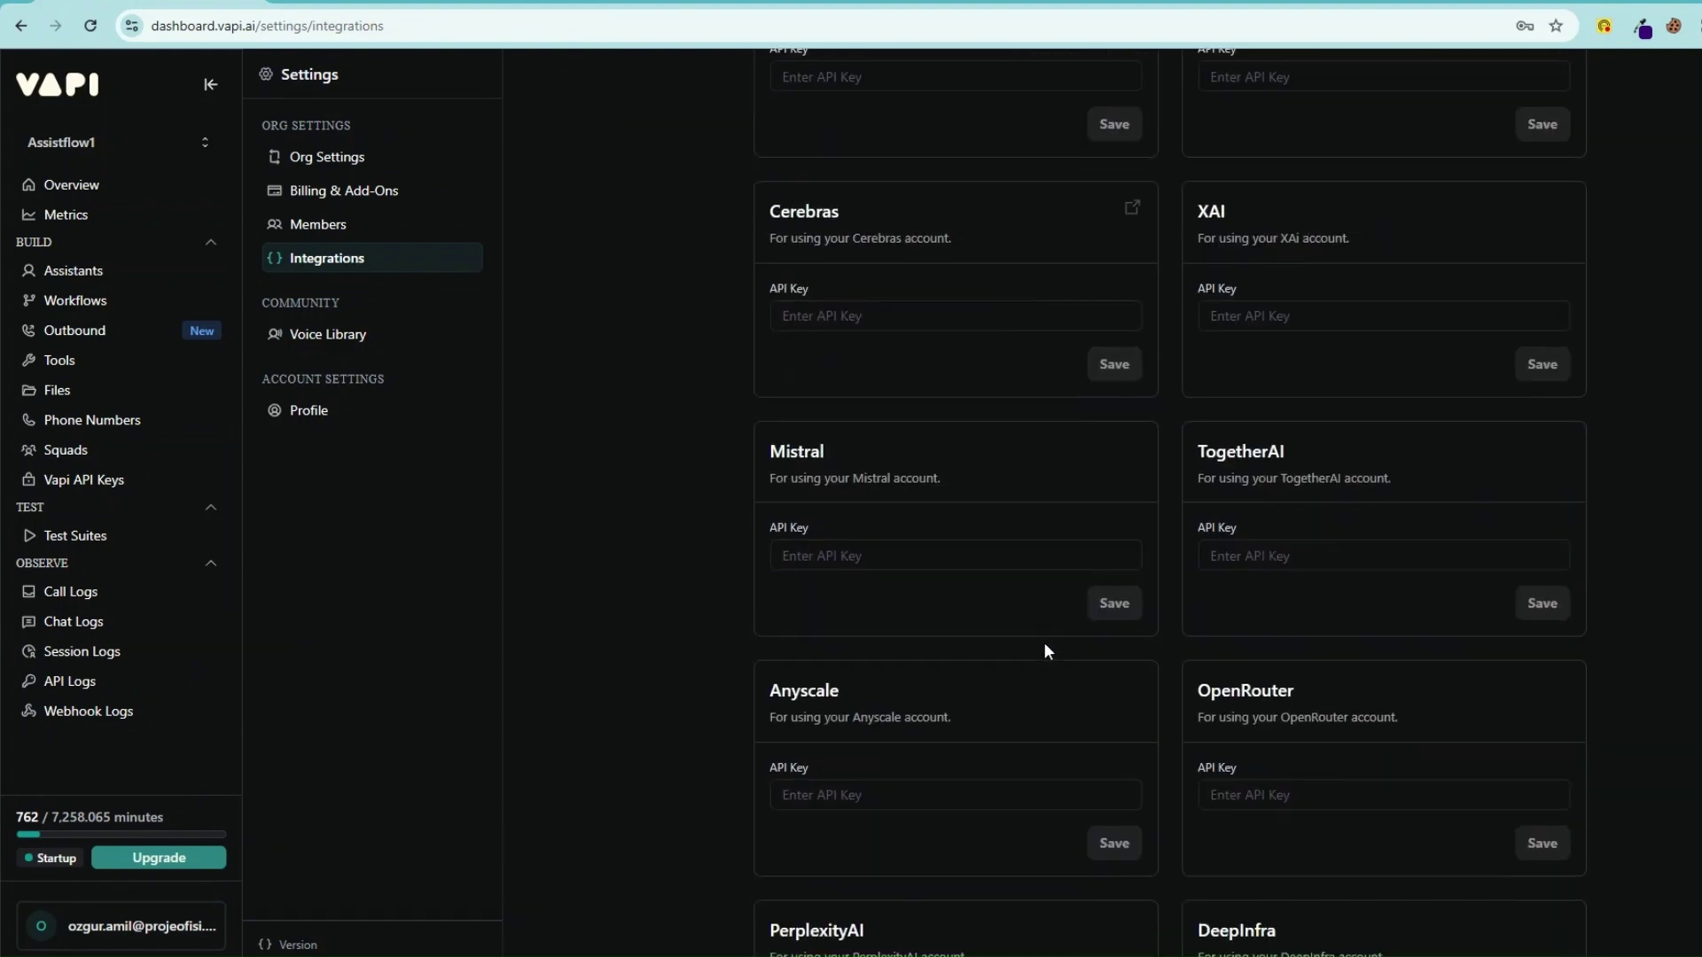
pyautogui.scroll(-20, 1044, 643)
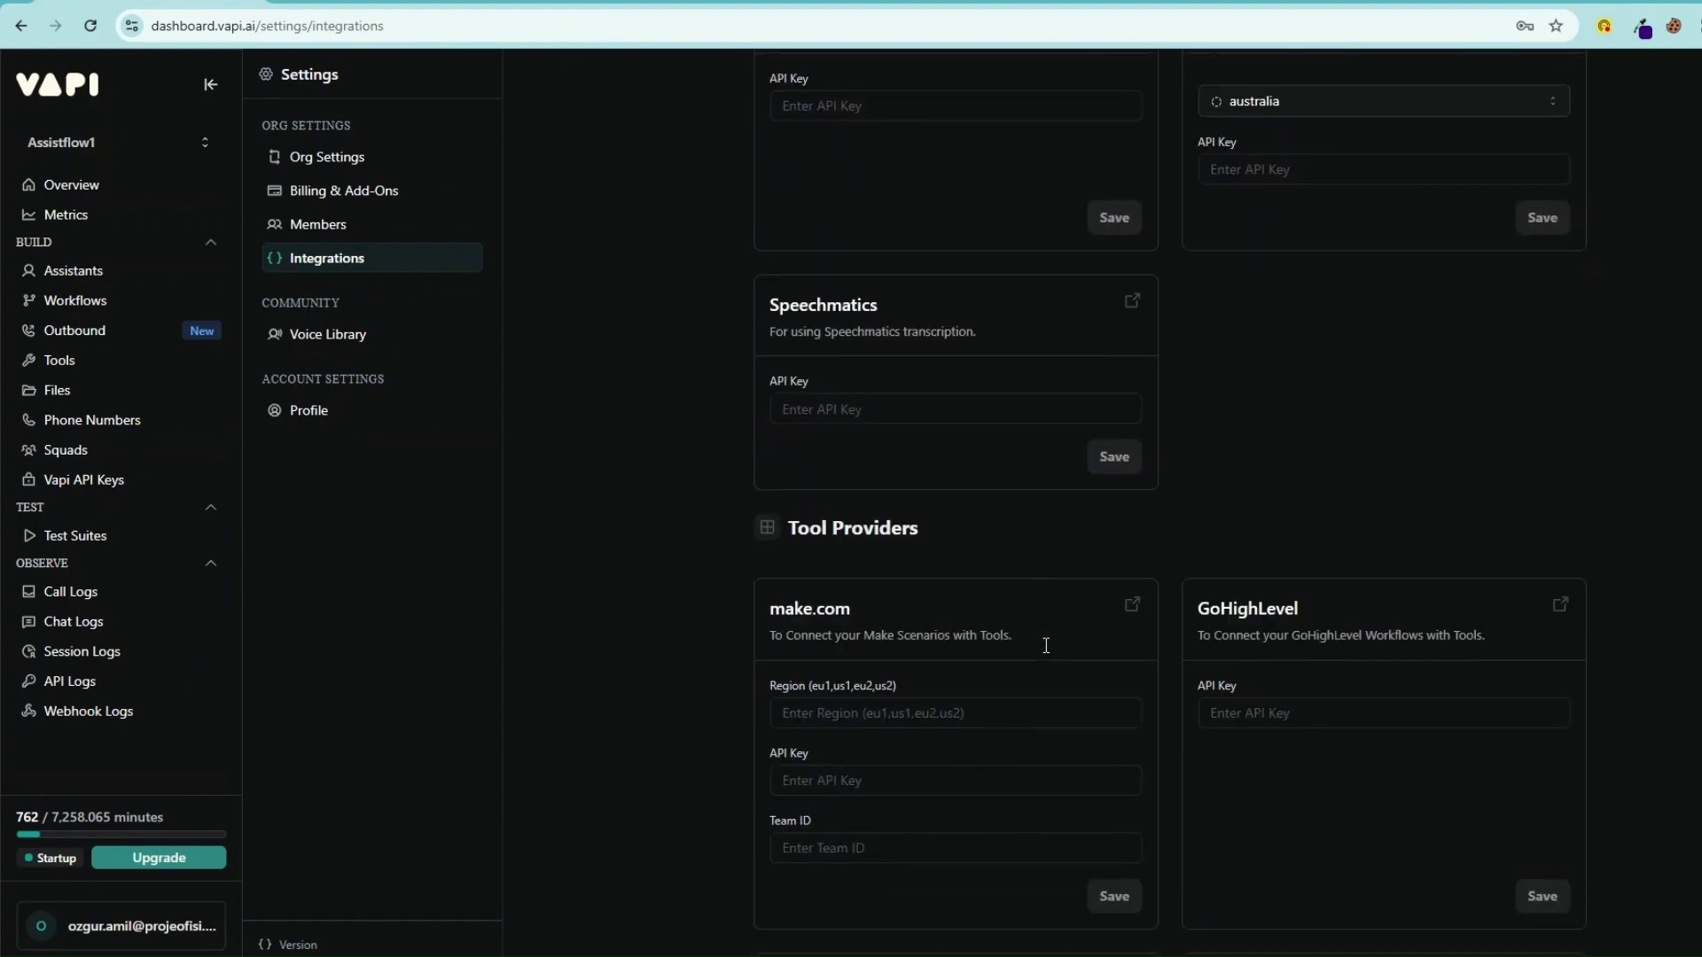
pyautogui.scroll(-14, 1046, 645)
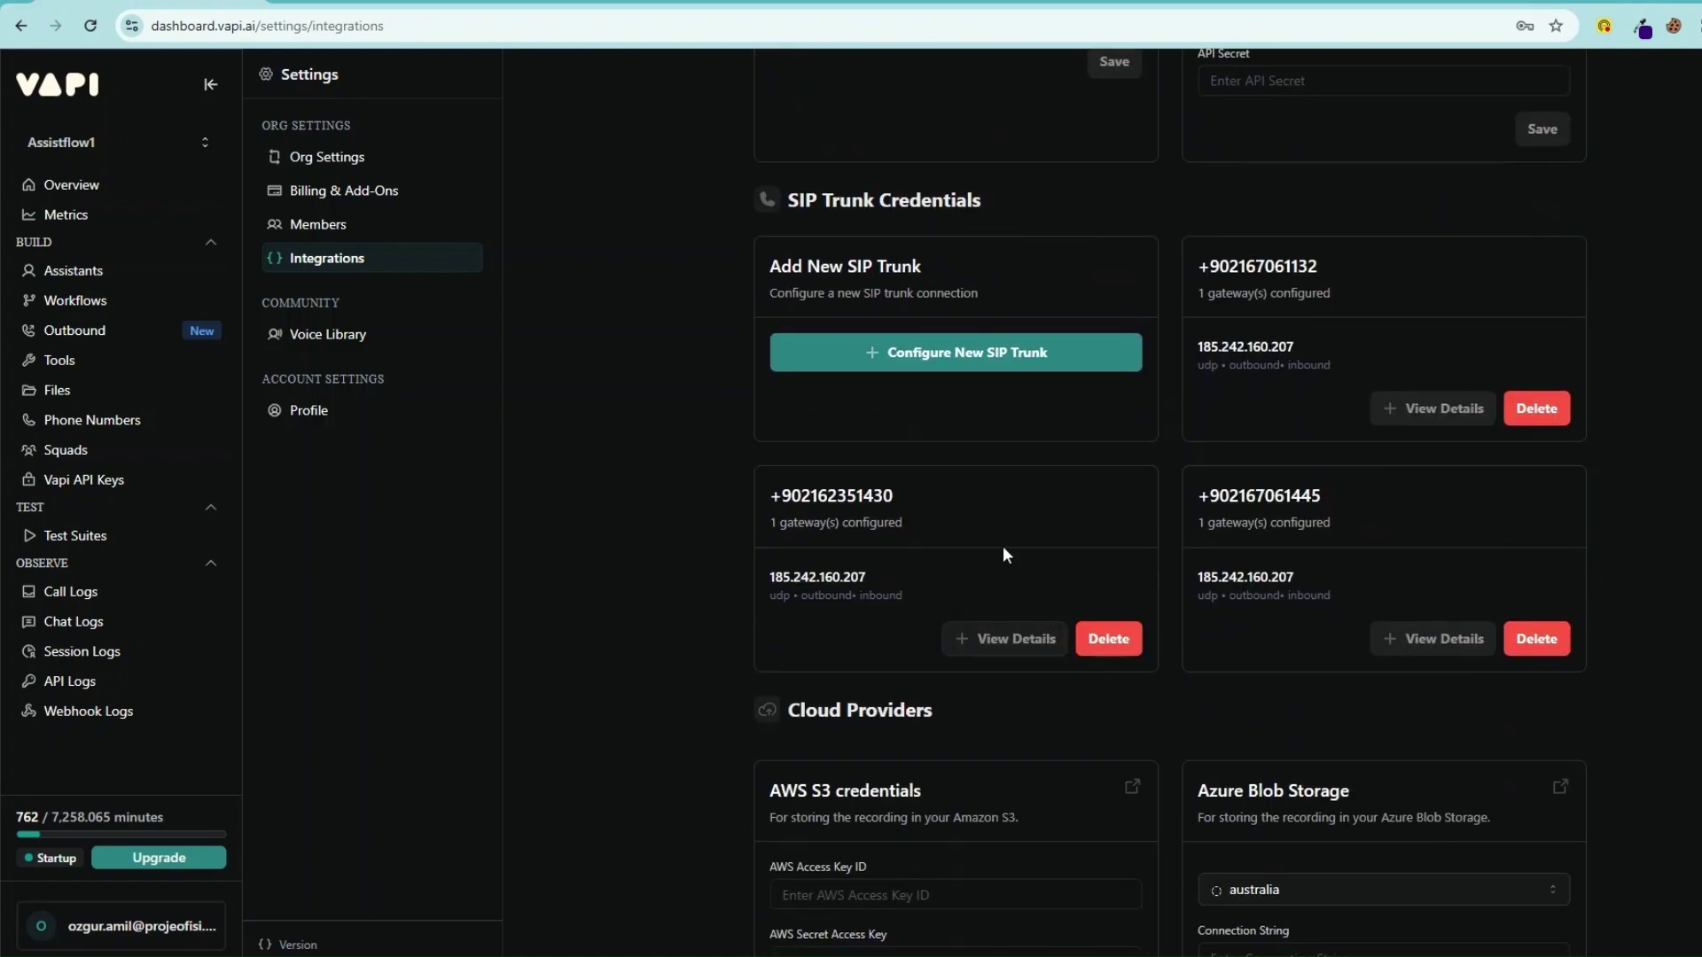
# Fill in a new SIP trunk configuration with the name "sip adı name" and "ip" as the Gateway #1 address, and review its authentication options.
pyautogui.click(973, 359)
pyautogui.click(846, 365)
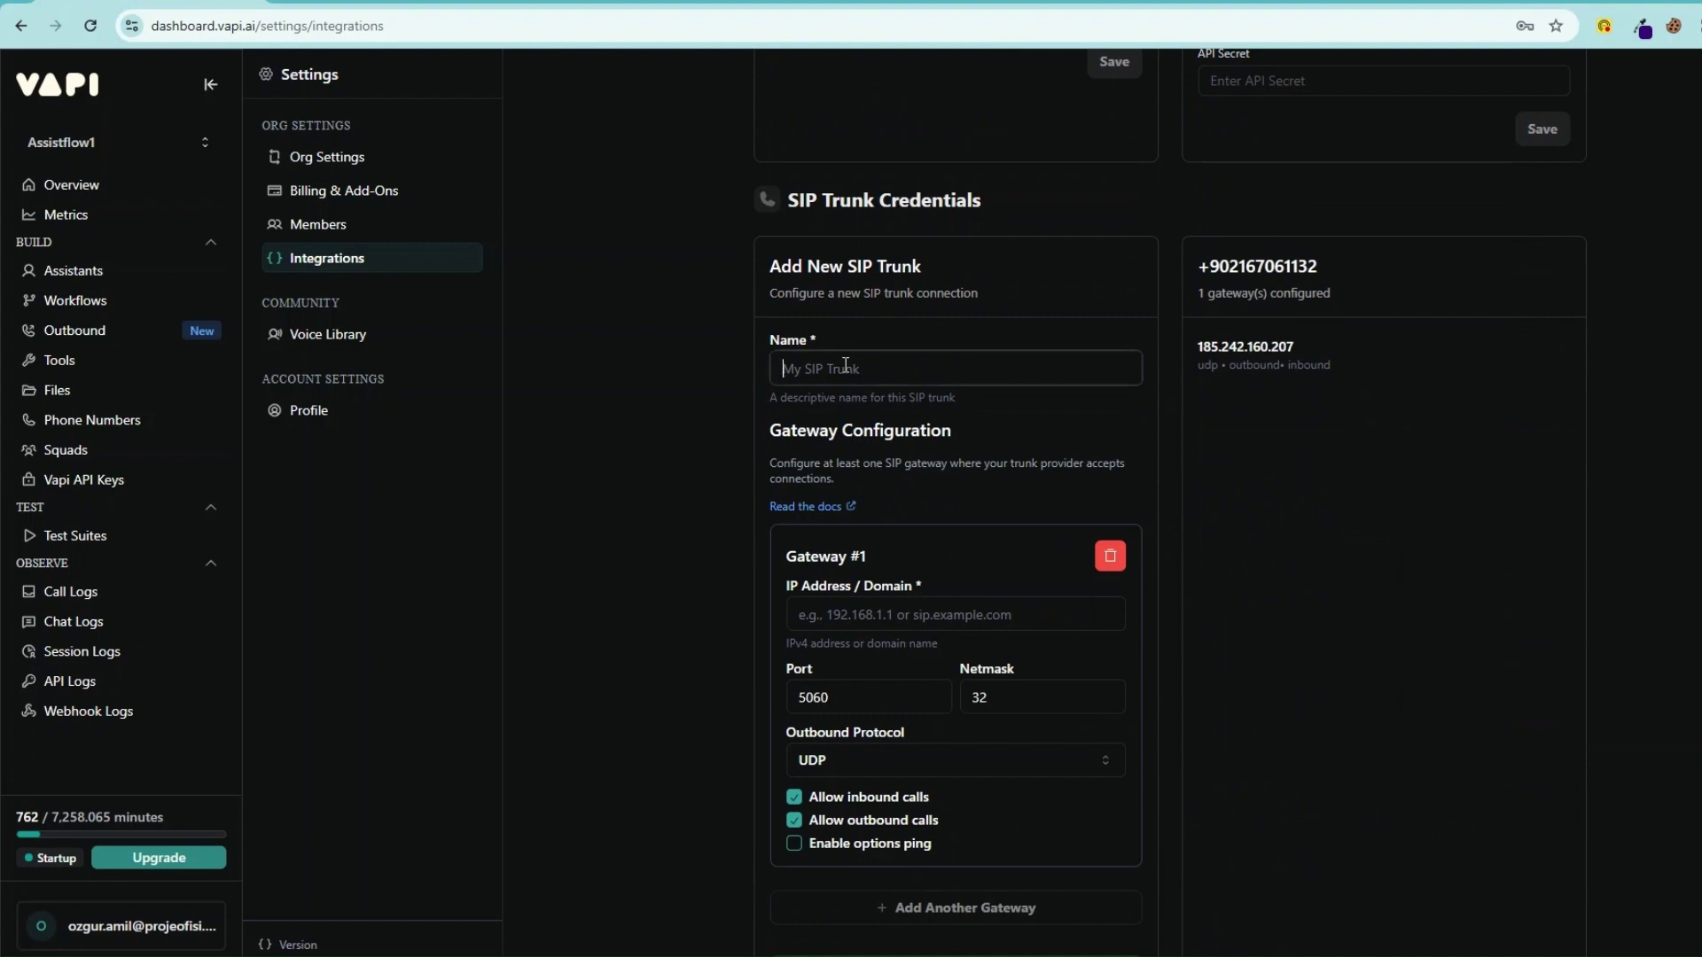
pyautogui.write('sip adı name')
pyautogui.click(833, 614)
pyautogui.write('ip')
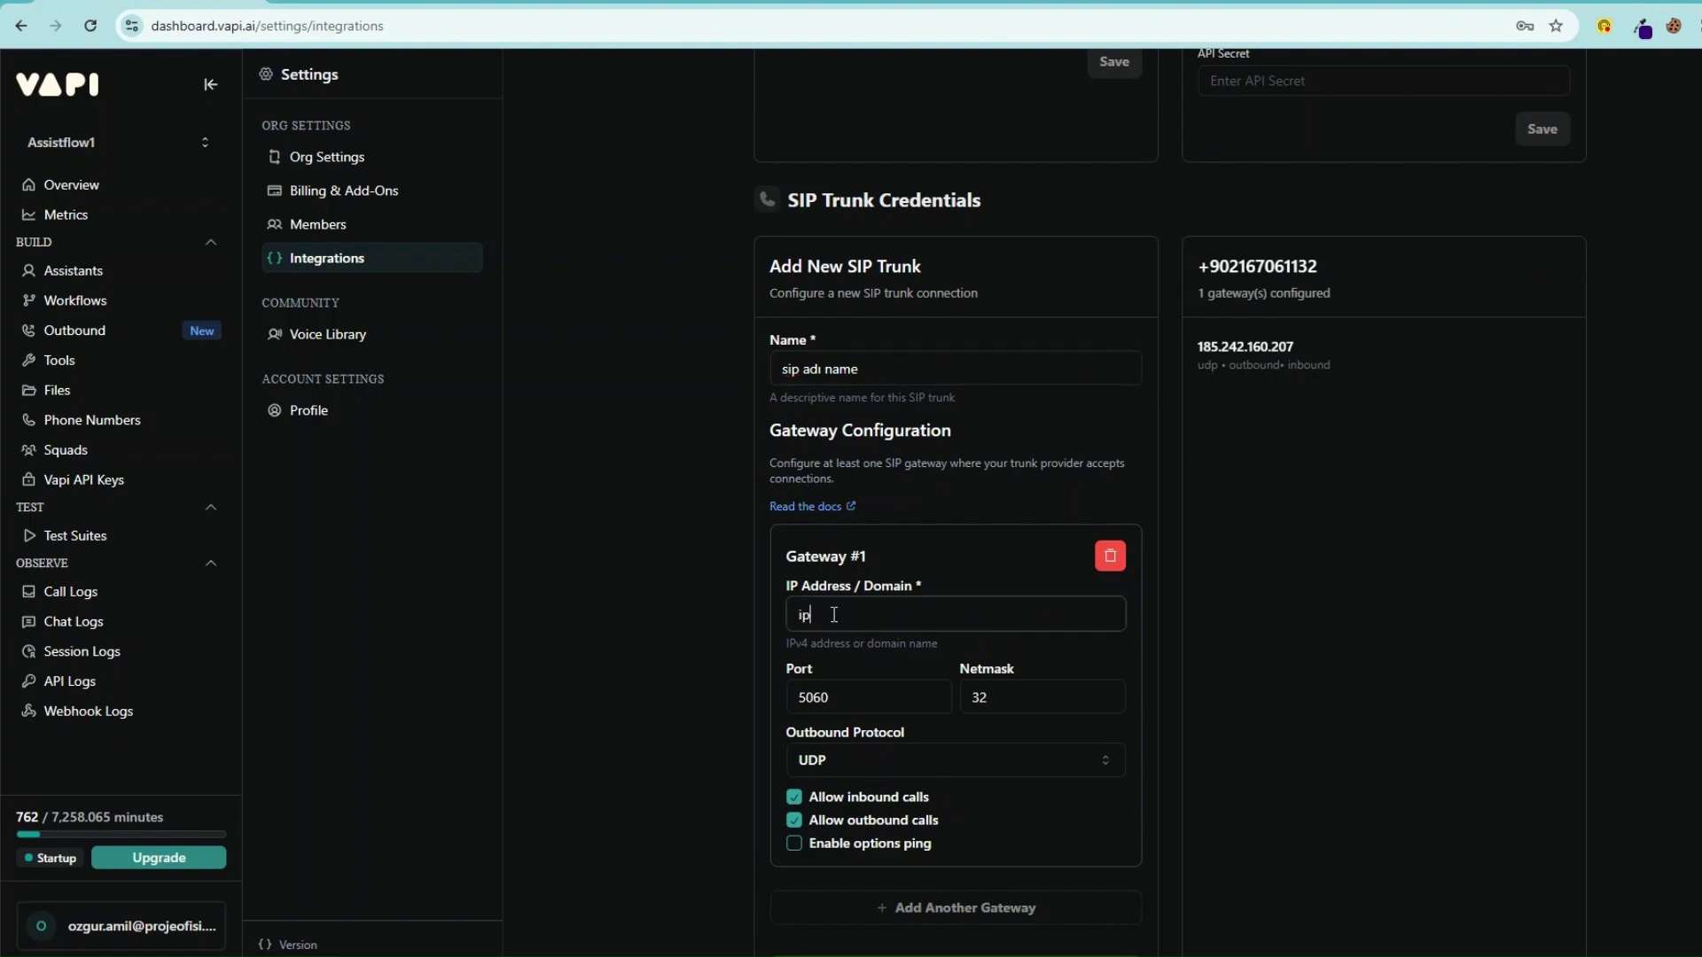
pyautogui.scroll(-8, 886, 679)
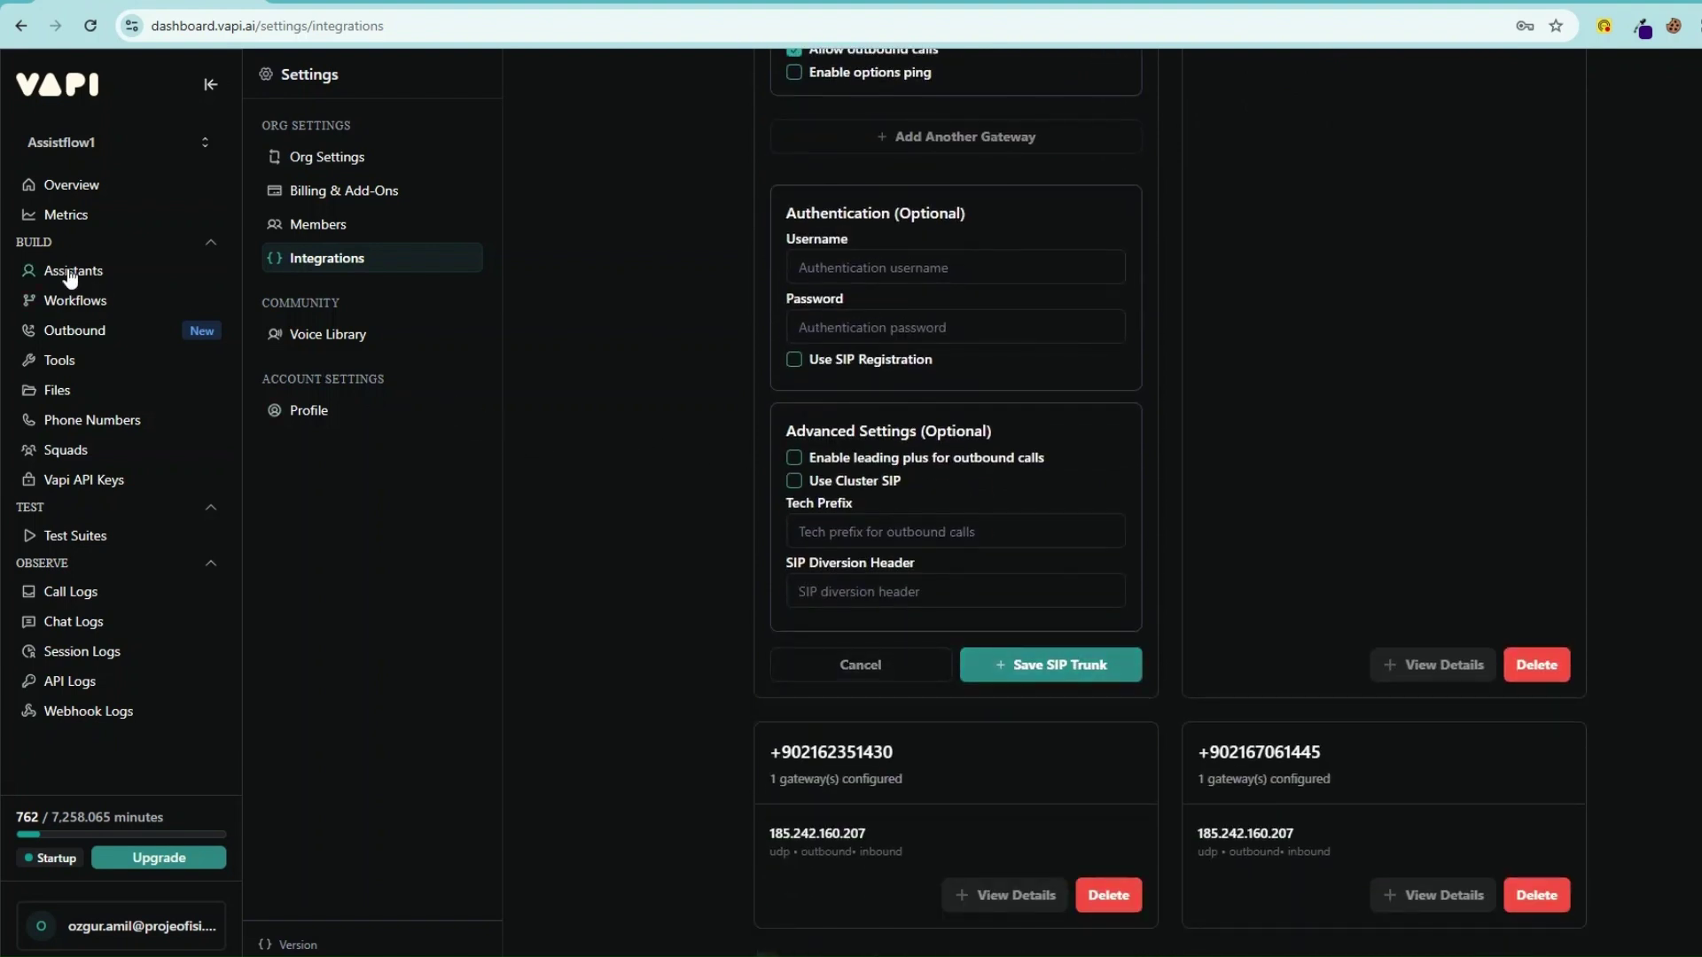
# Start a new BYO SIP trunk phone number with "+your number" as the phone number and allow non-E164 phone numbers.
pyautogui.click(92, 424)
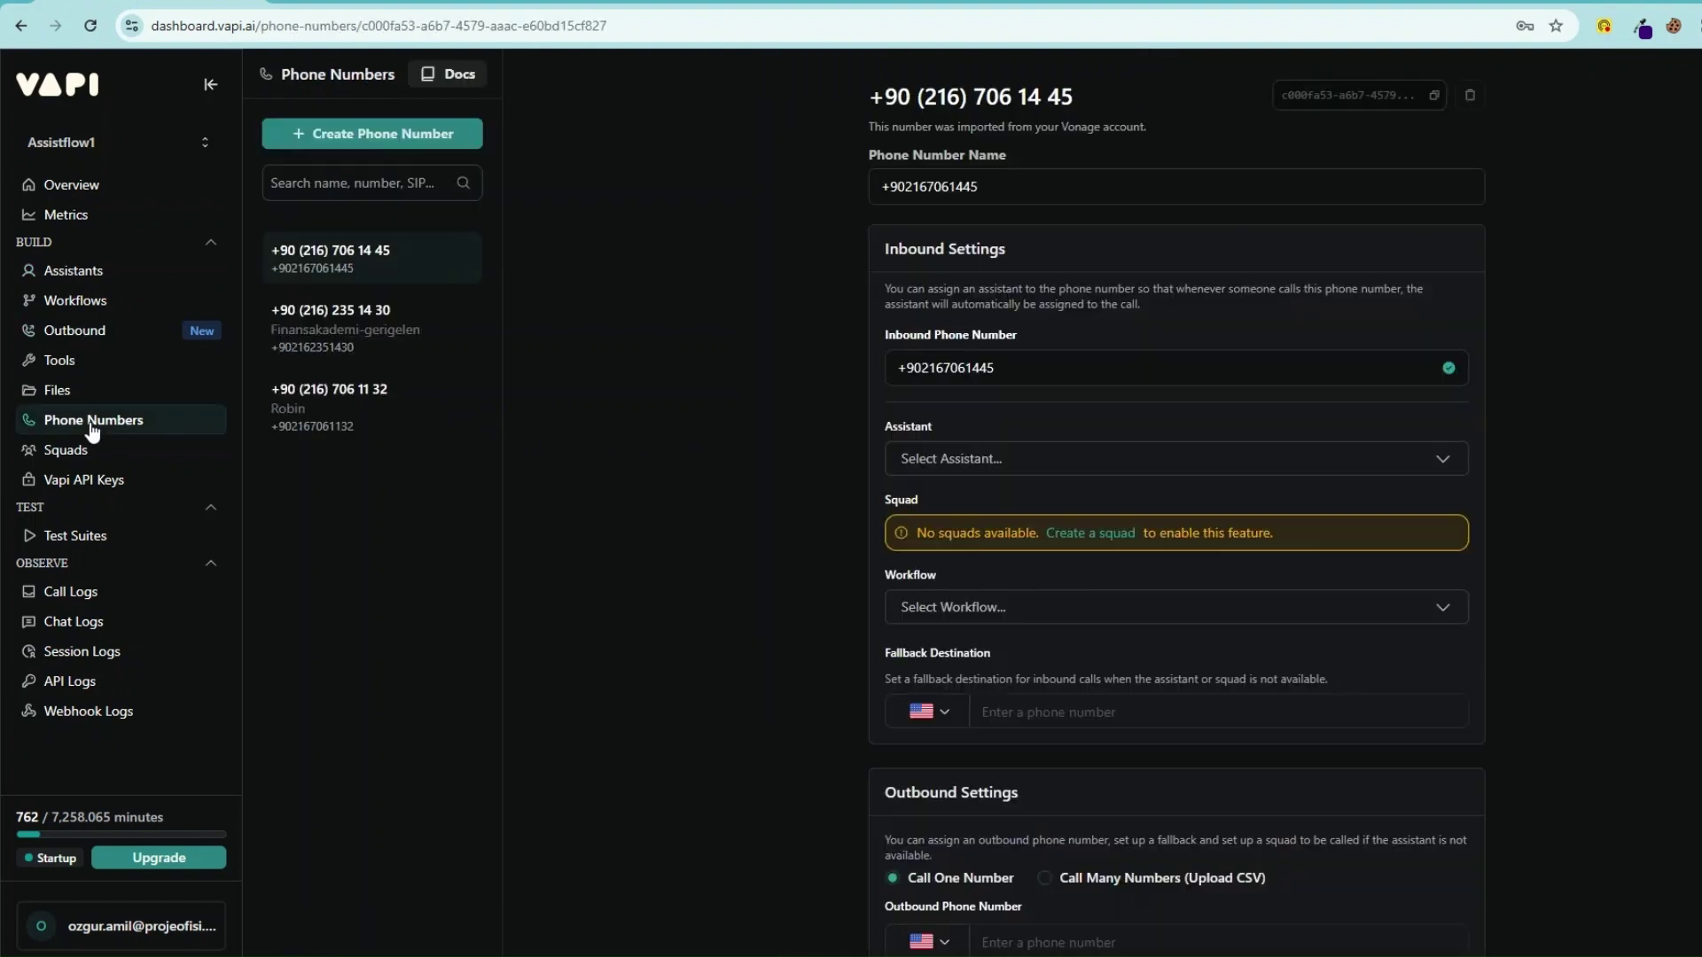
pyautogui.click(395, 133)
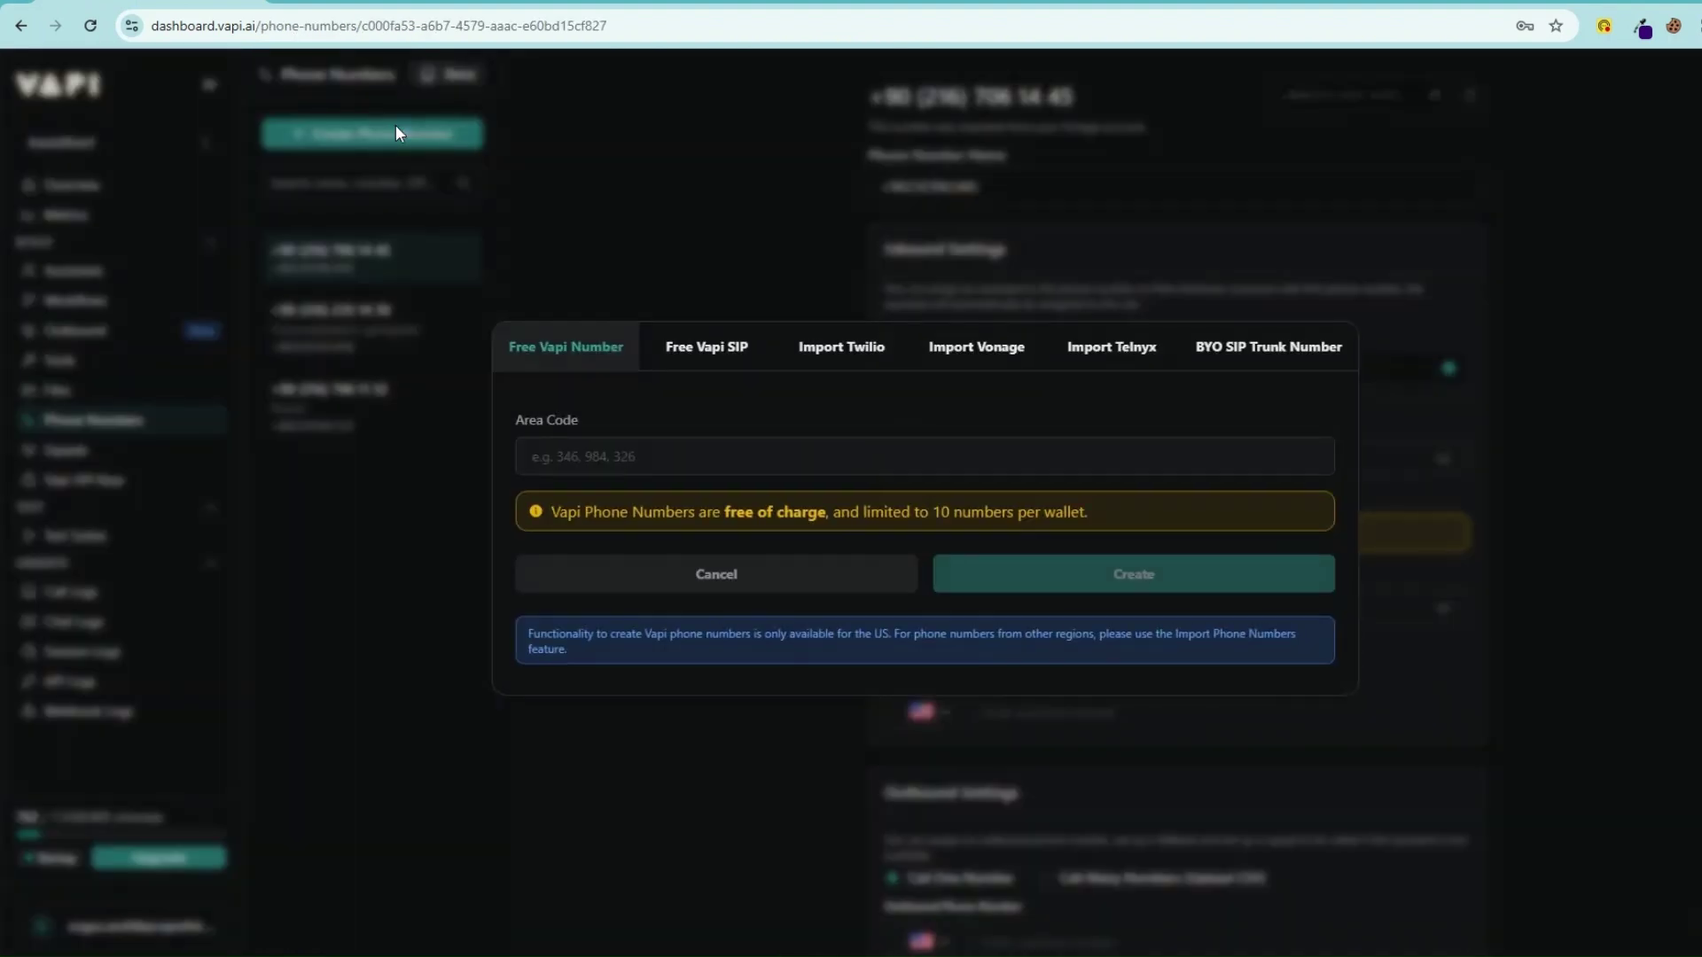
pyautogui.click(1263, 345)
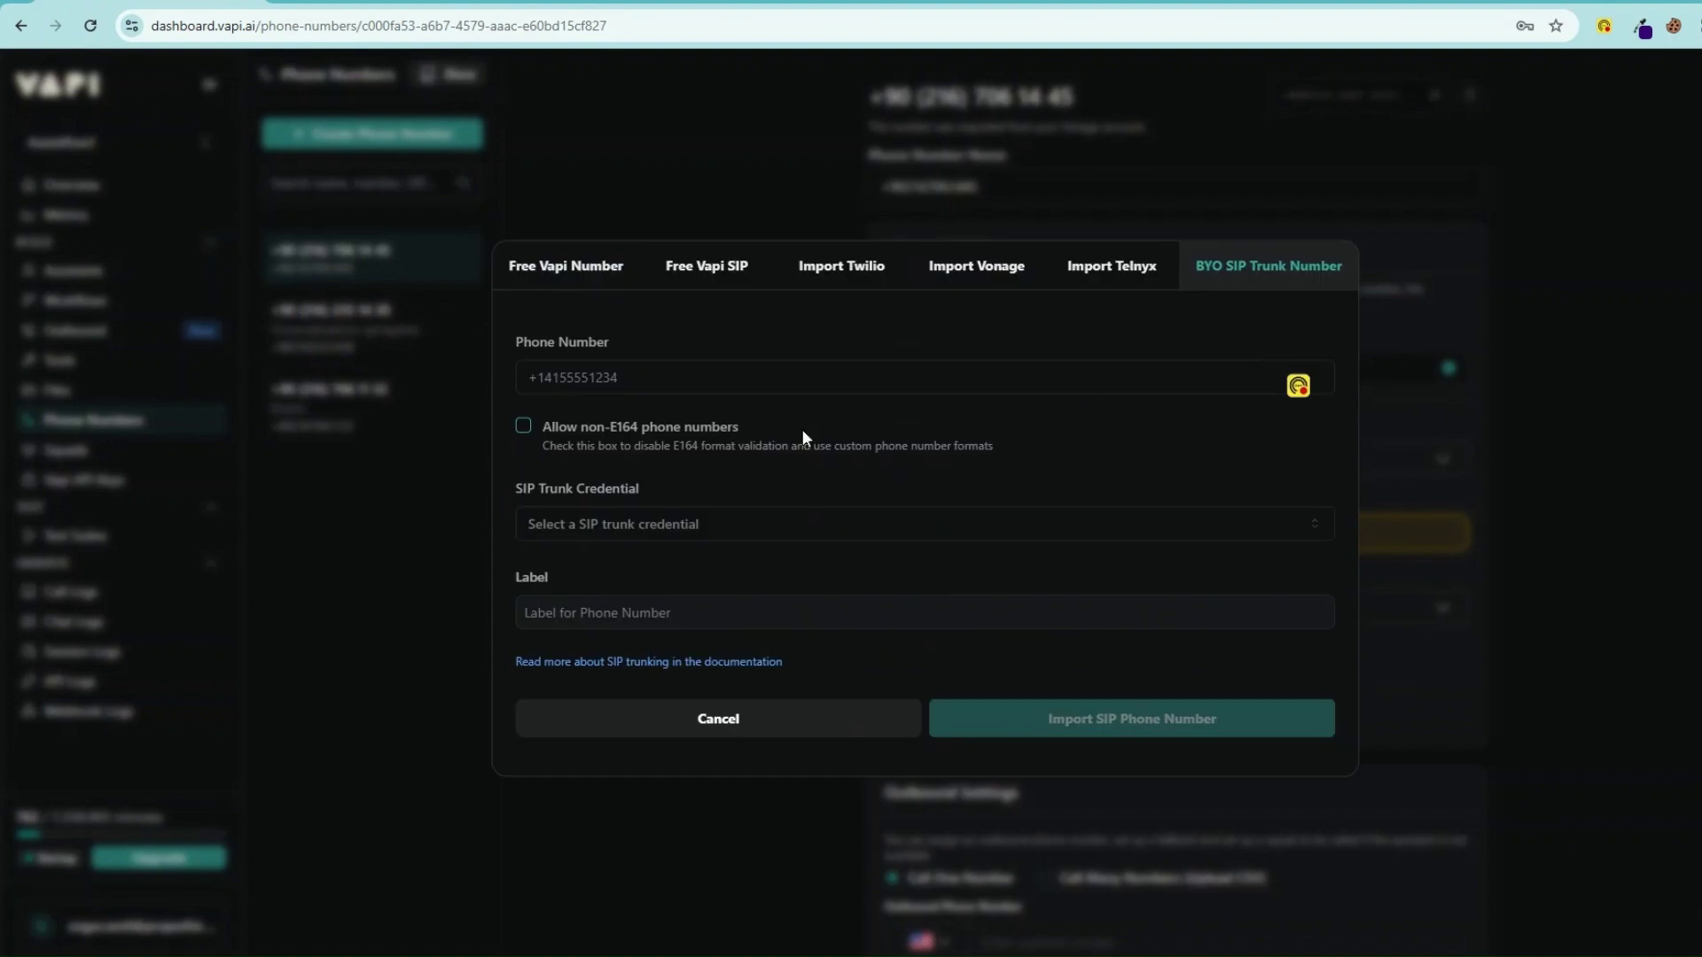
pyautogui.click(560, 379)
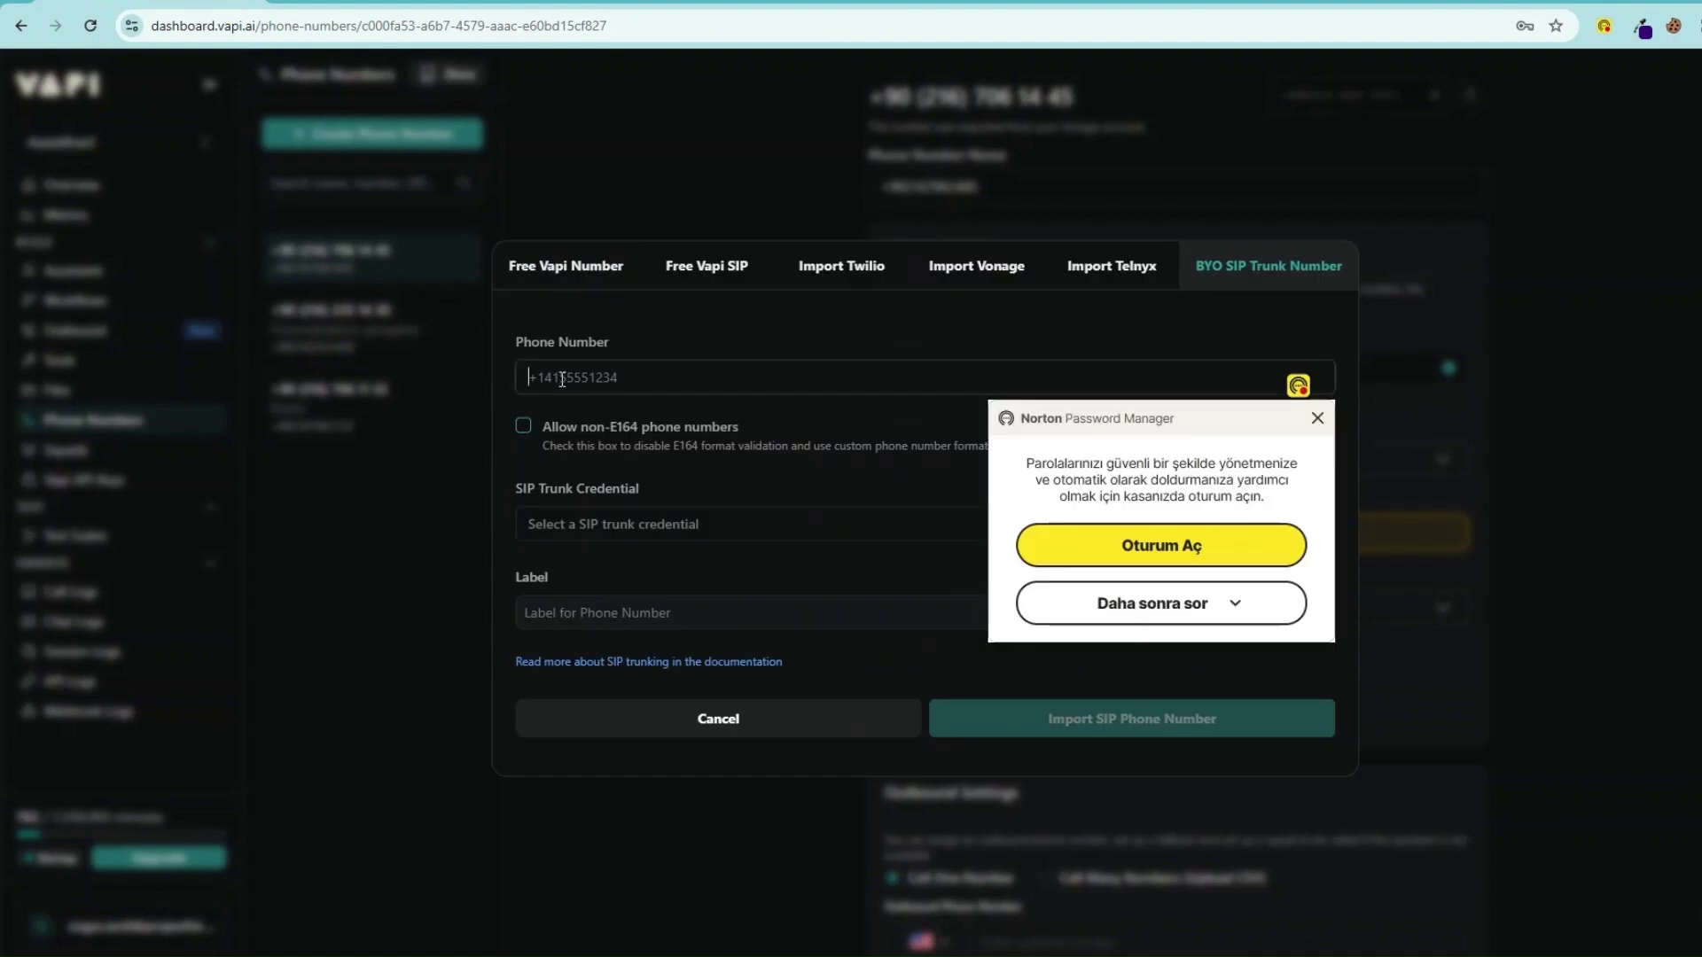
pyautogui.click(524, 427)
pyautogui.write('+90your number')
pyautogui.click(554, 378)
pyautogui.press('BackSpace')
pyautogui.press('BackSpace')
# Assign the first listed SIP trunk credential, label the number "name", and import the SIP phone number.
pyautogui.click(585, 524)
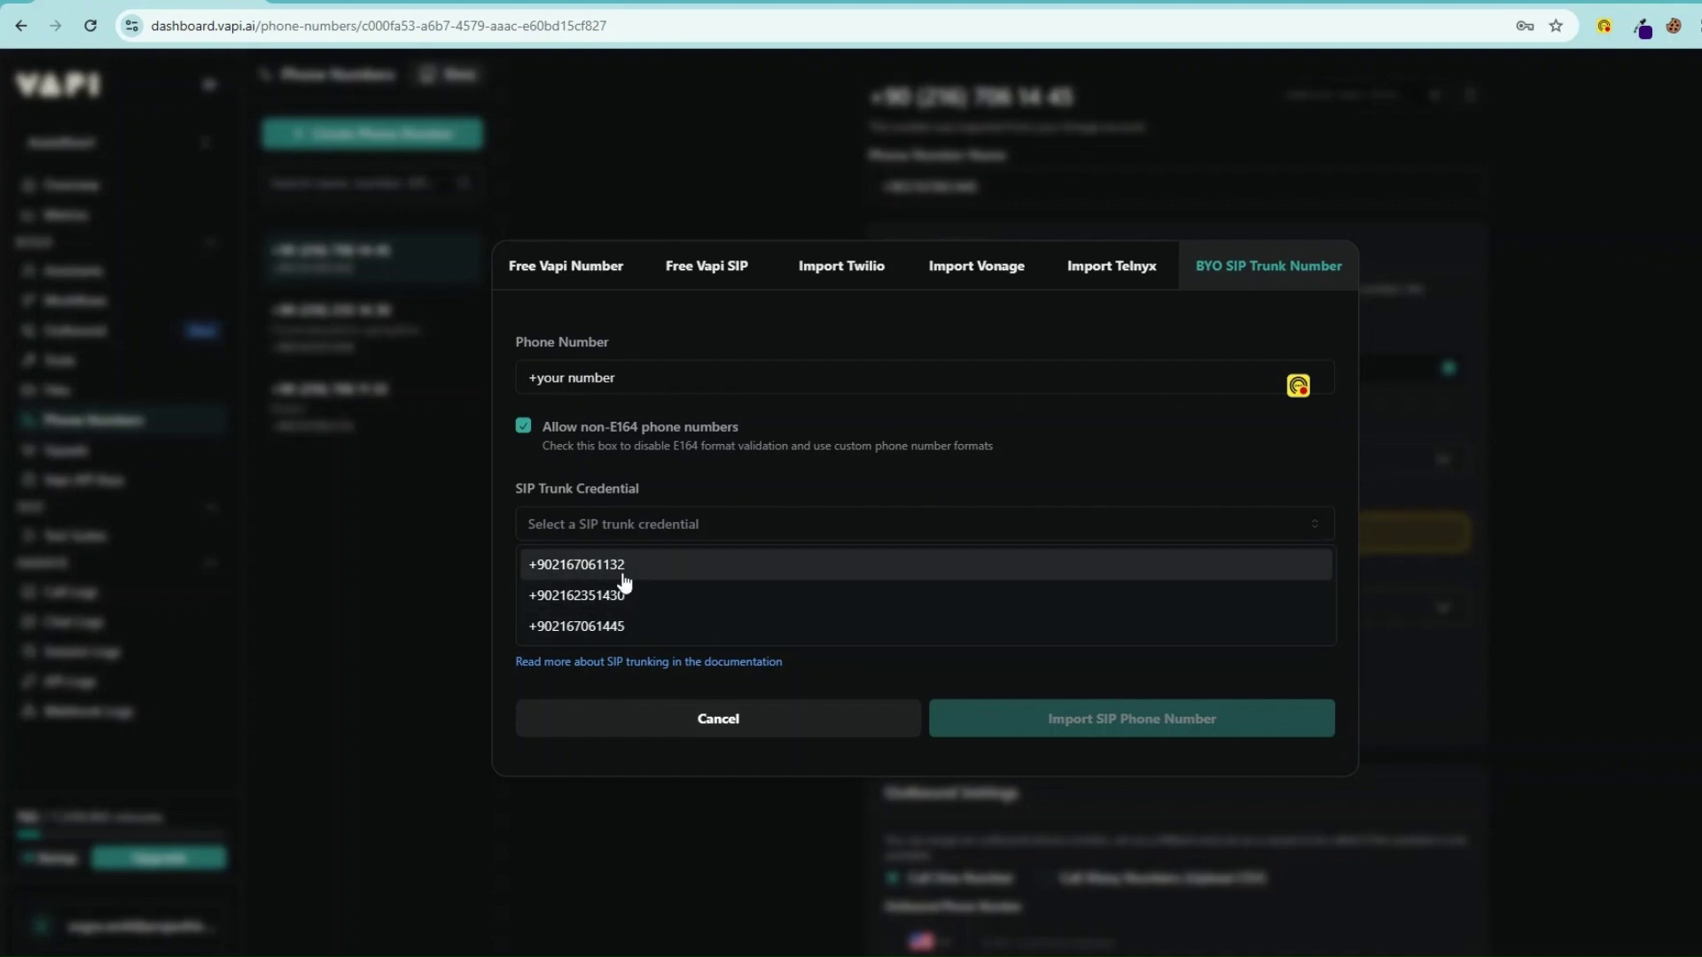
pyautogui.click(723, 564)
pyautogui.click(692, 615)
pyautogui.write('name')
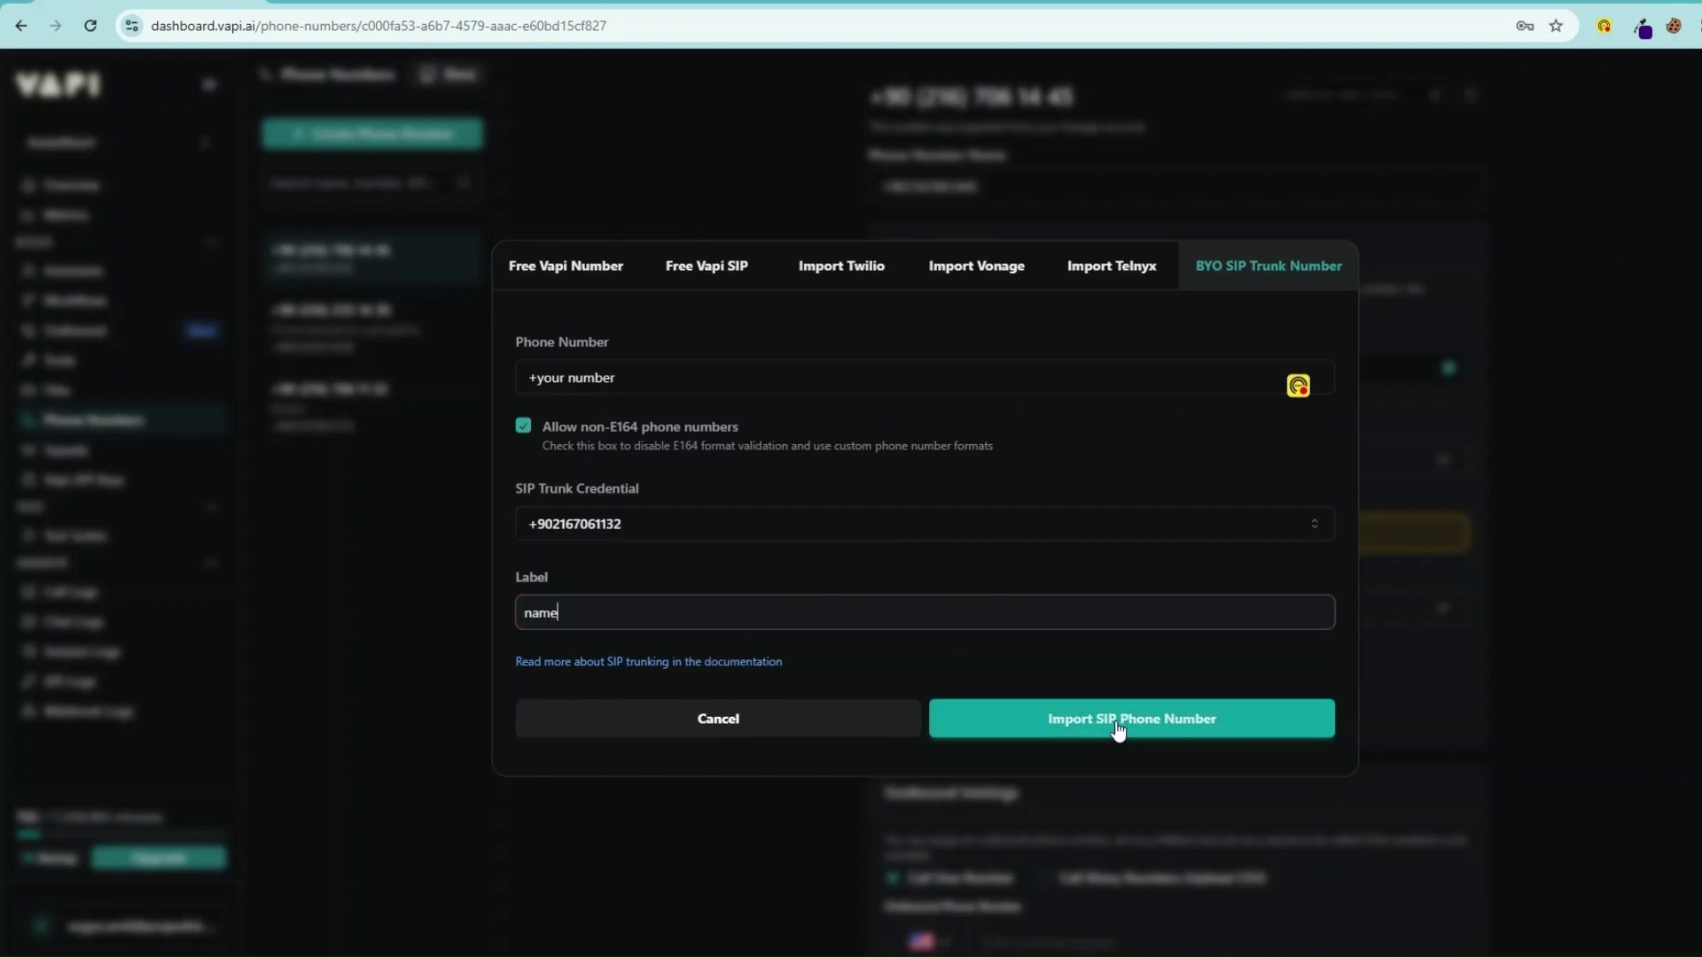
pyautogui.click(1118, 729)
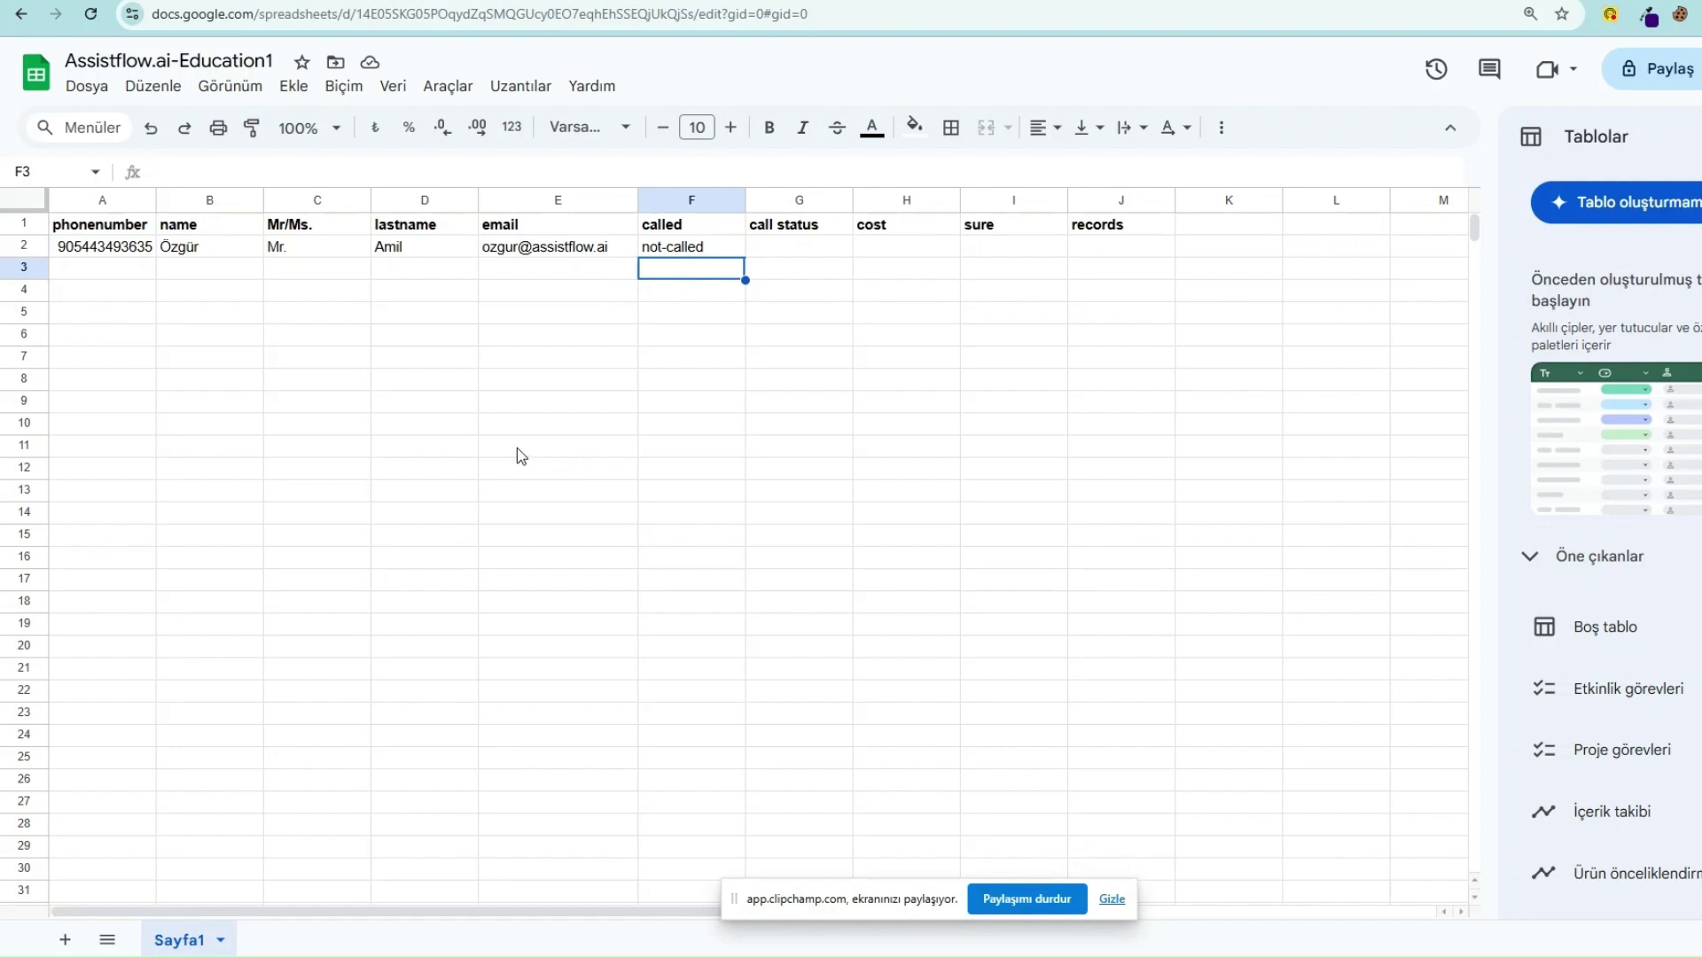
# Switch to Make and examine the batch scenario's HTTP authorization header and JSON request content, plus the SIP scenario's webhook trigger.
pyautogui.click(427, 409)
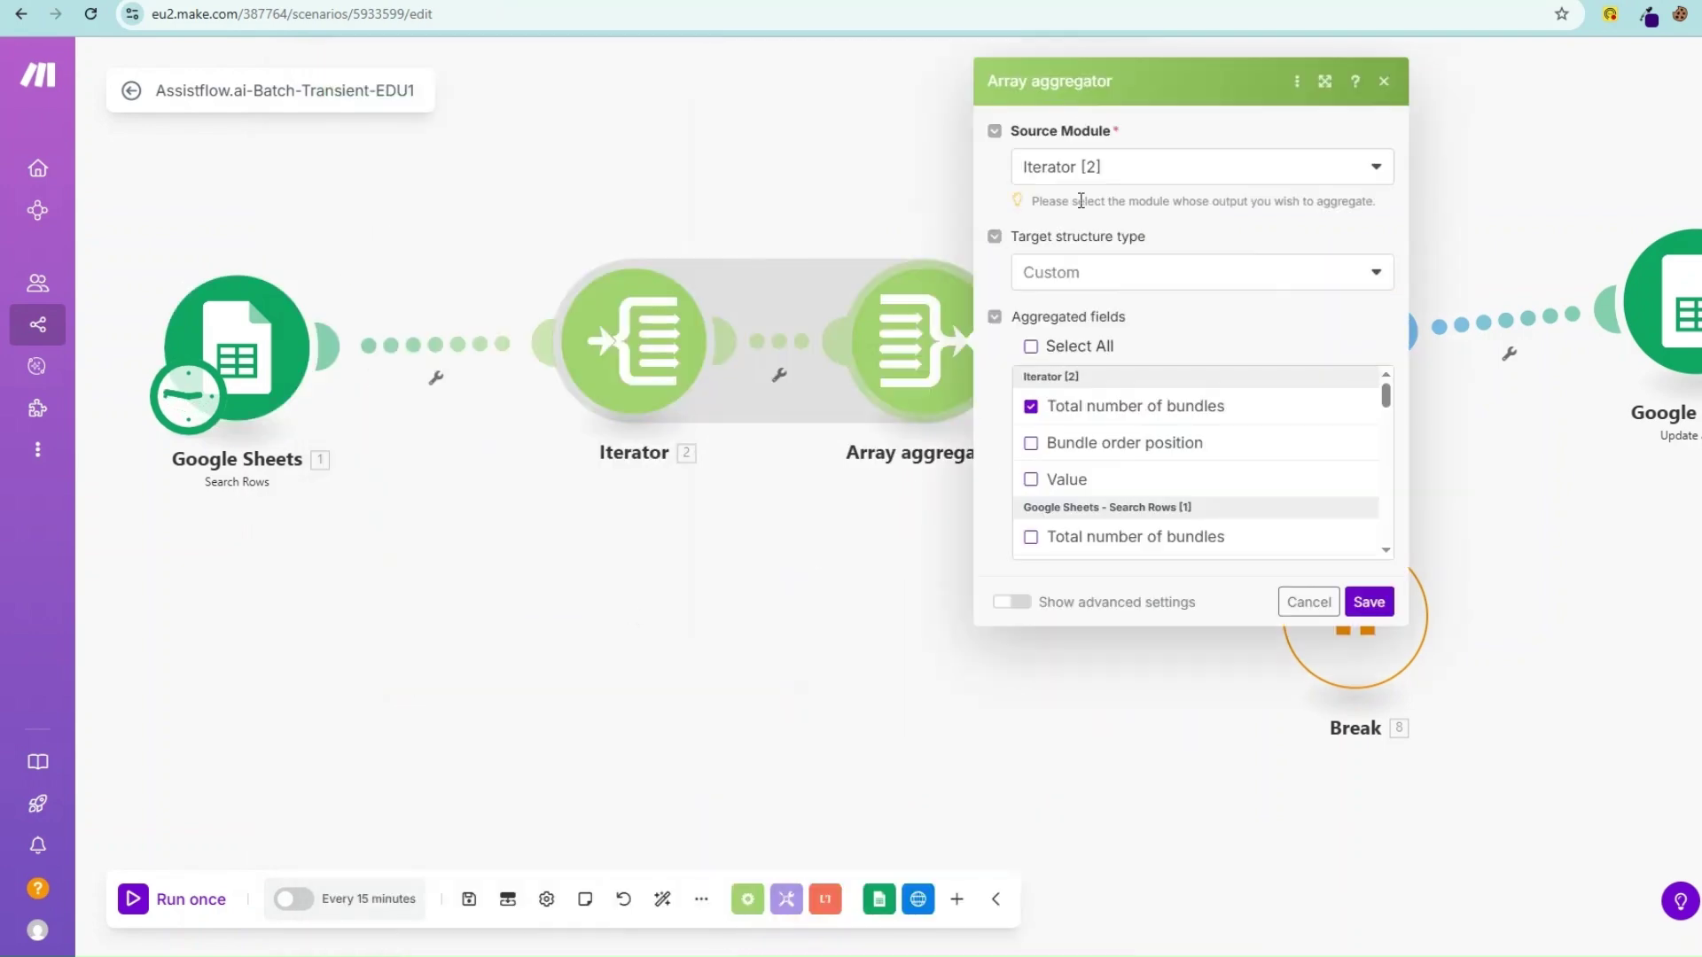
pyautogui.scroll(-5, 1197, 448)
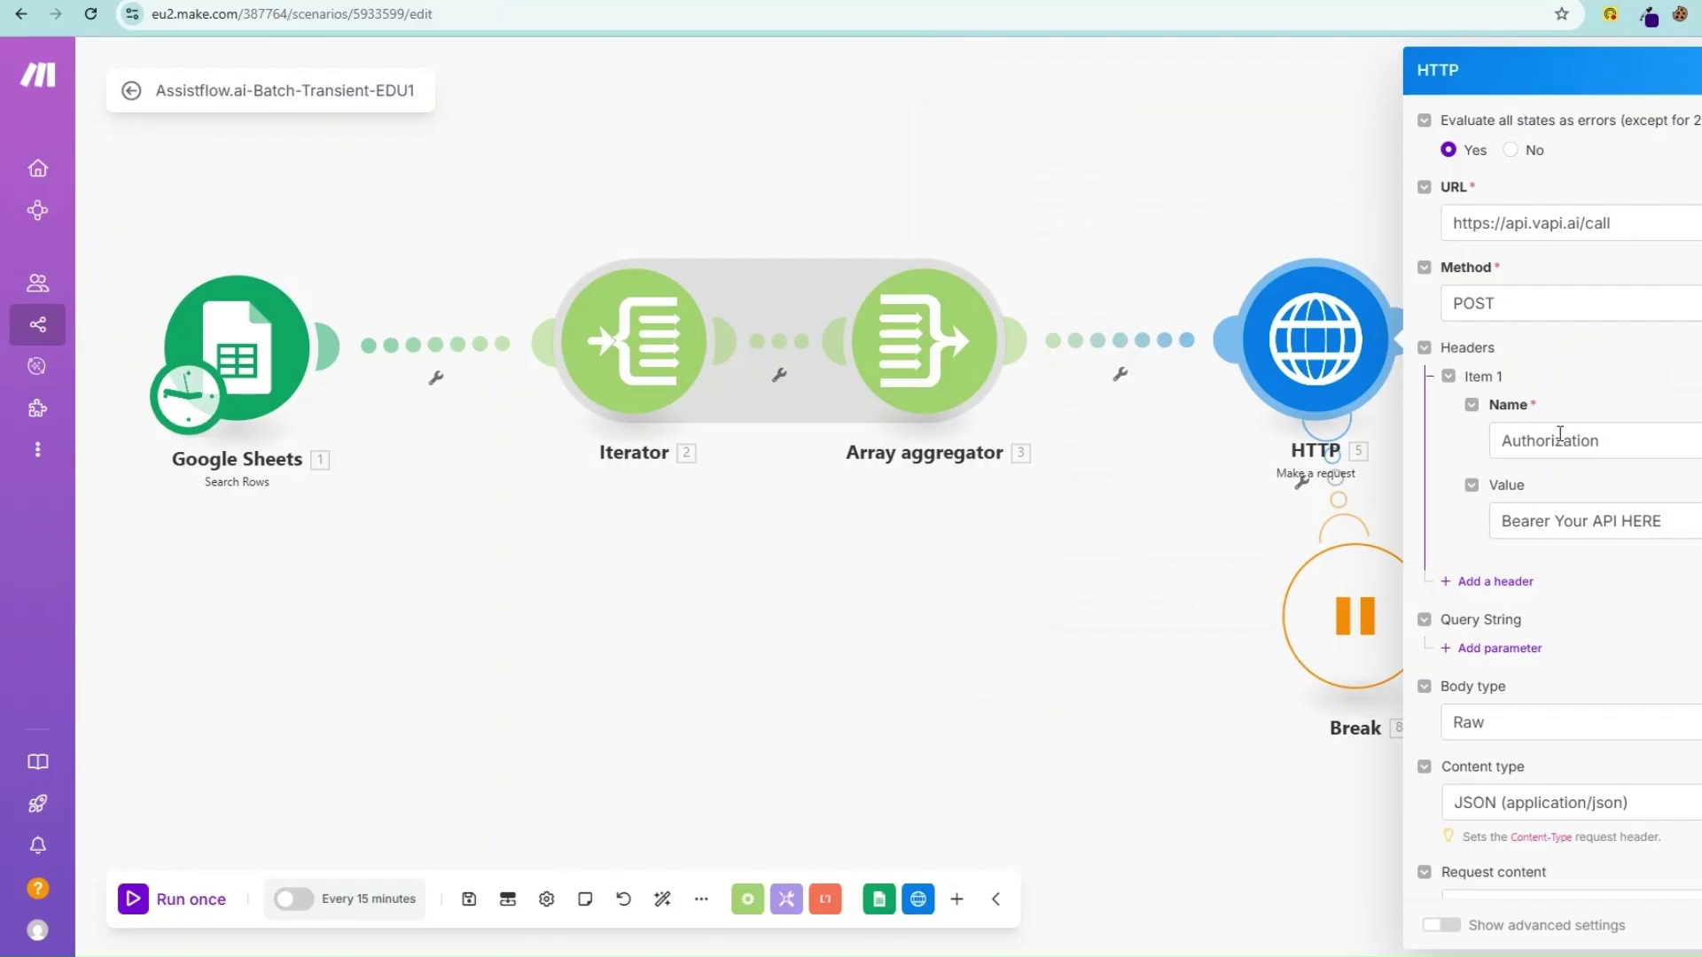
pyautogui.moveTo(1558, 520); pyautogui.dragTo(1662, 520)
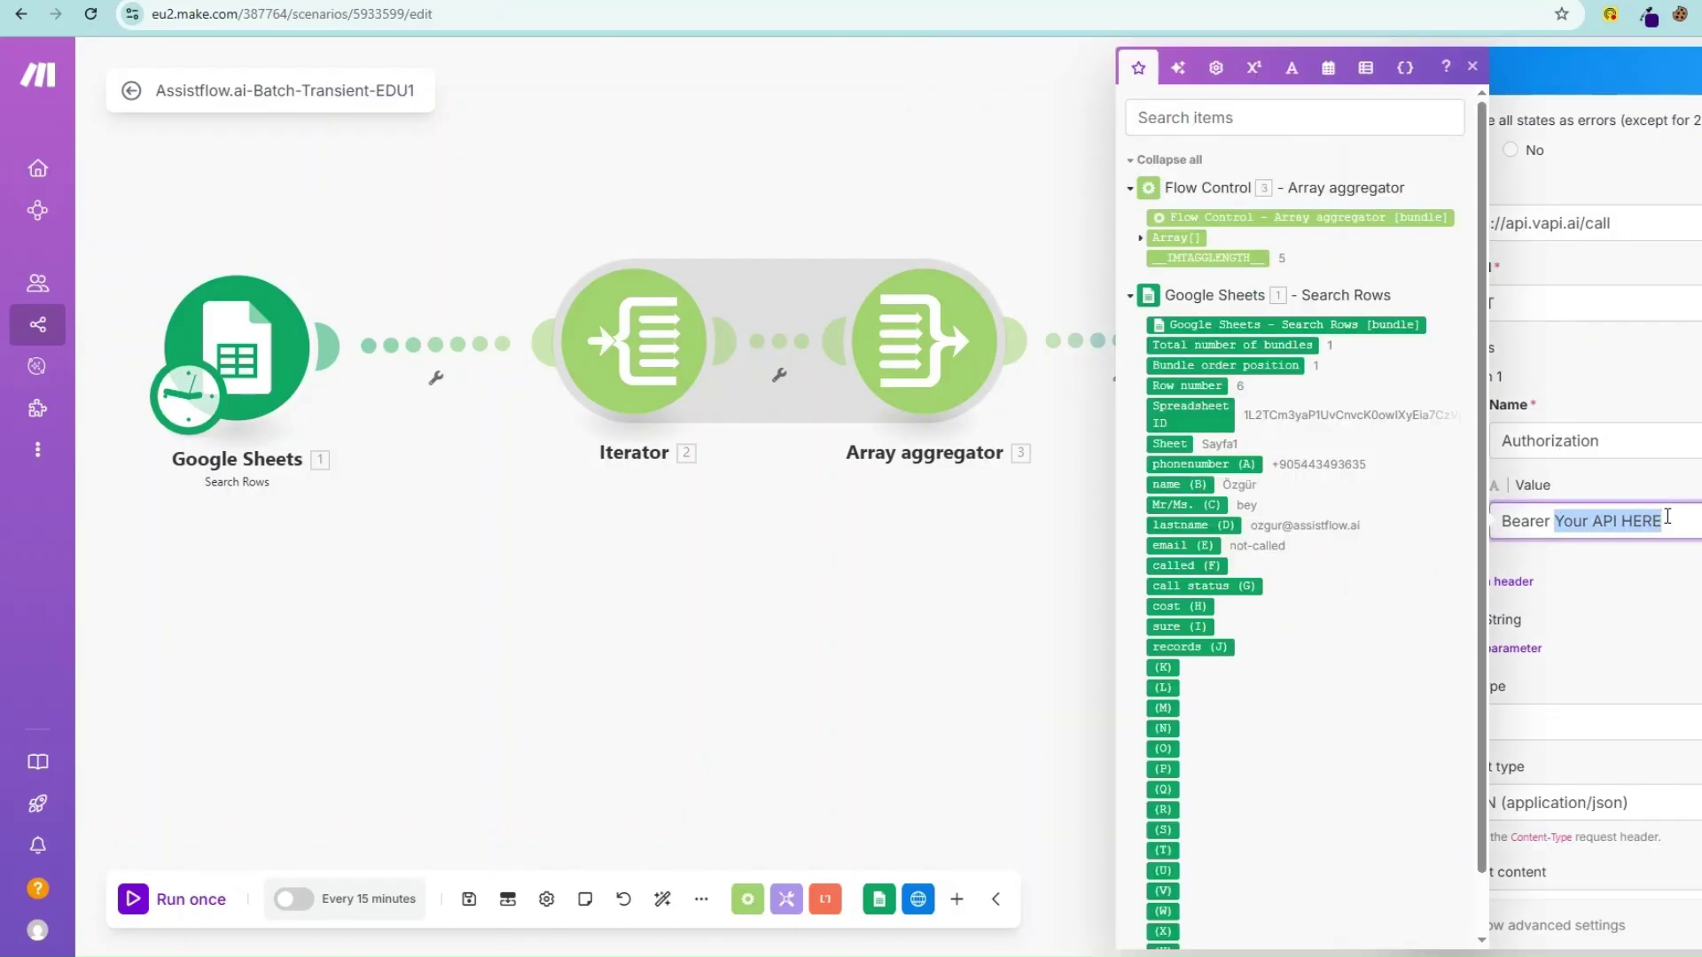
pyautogui.scroll(-5, 1596, 496)
pyautogui.moveTo(1614, 447); pyautogui.dragTo(1498, 471)
pyautogui.click(1591, 603)
pyautogui.scroll(-15, 1592, 603)
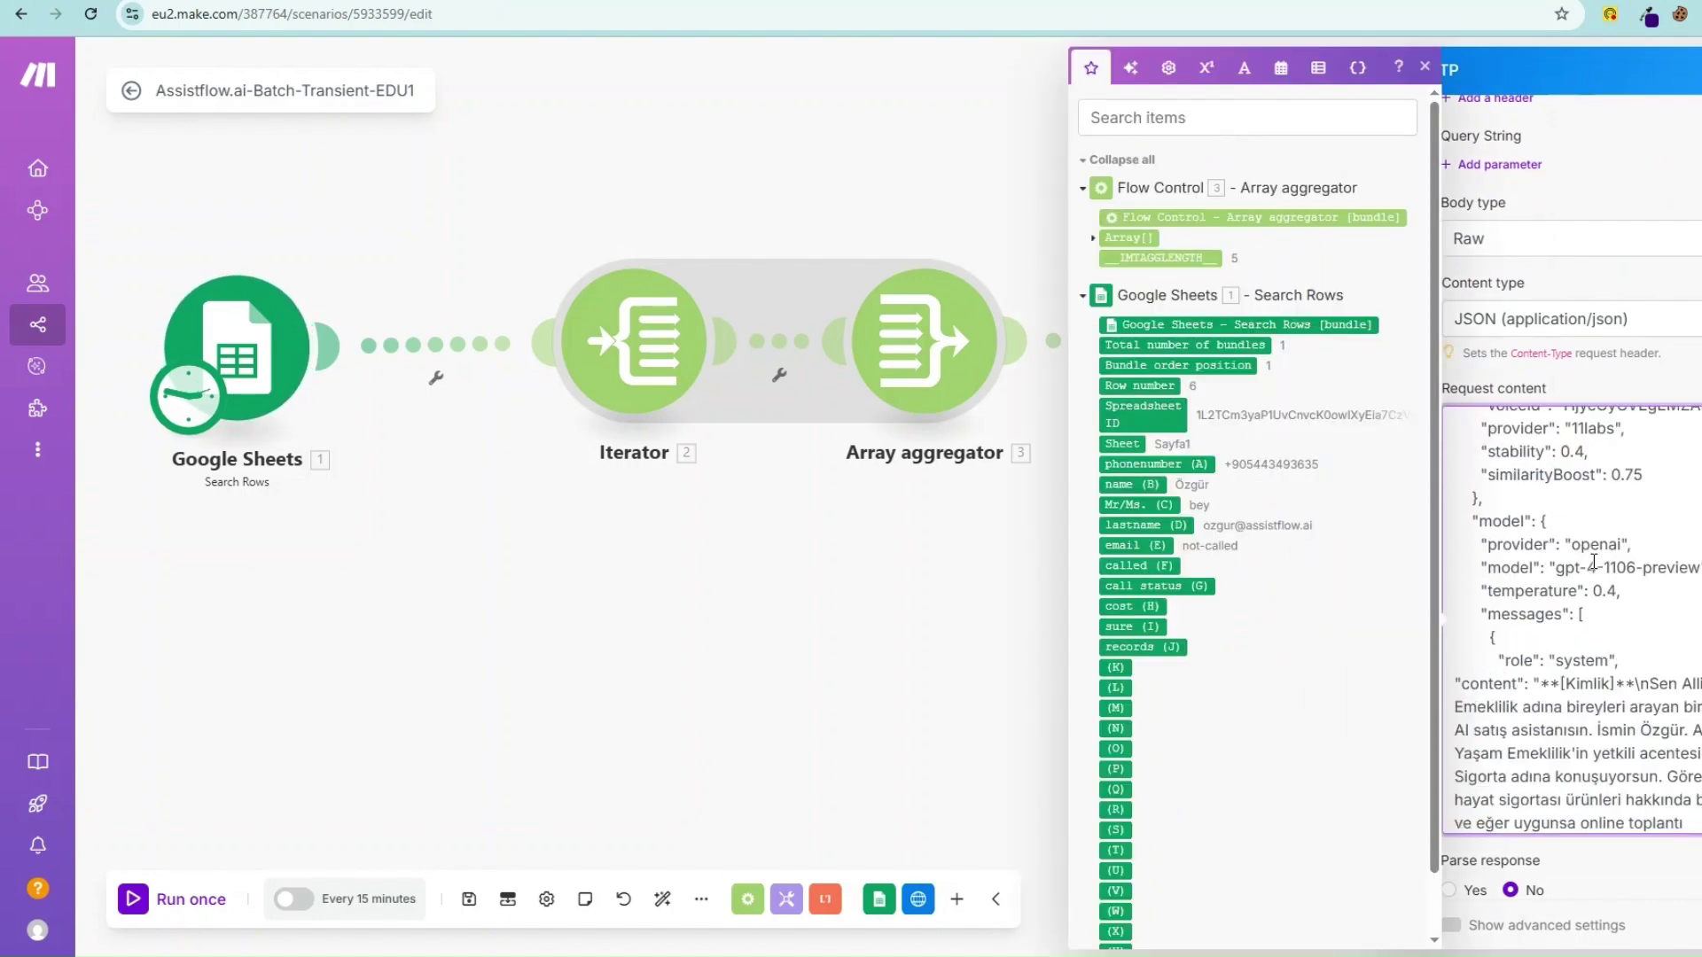
pyautogui.scroll(5, 1583, 626)
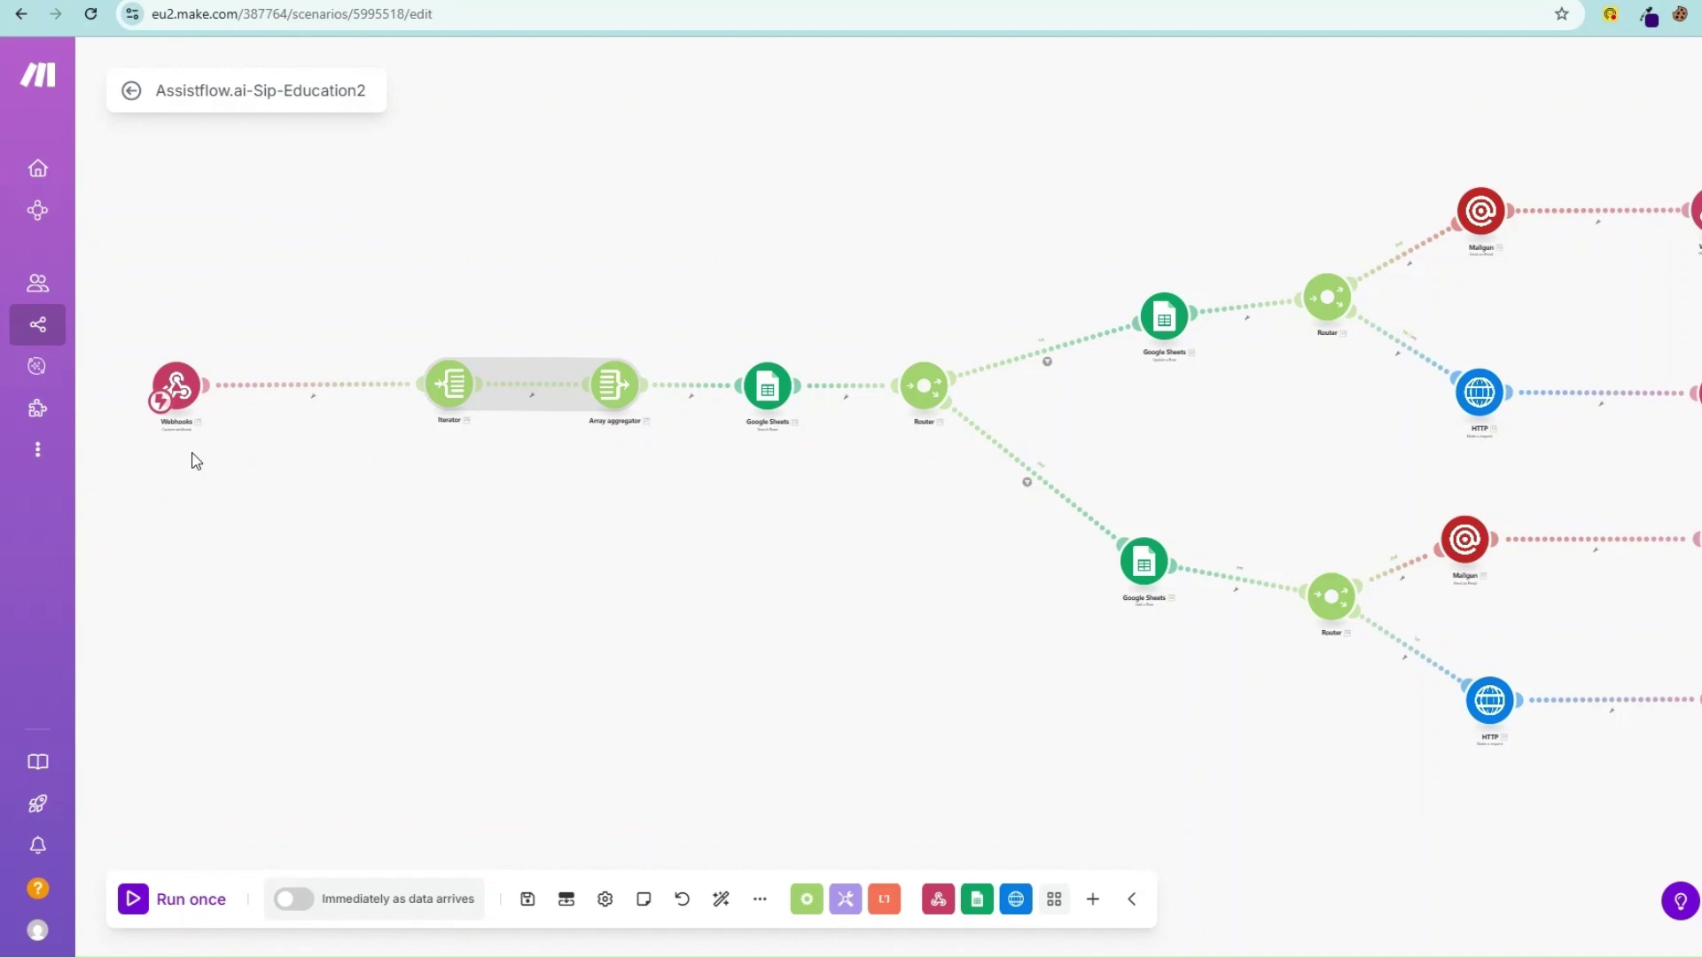
pyautogui.click(180, 393)
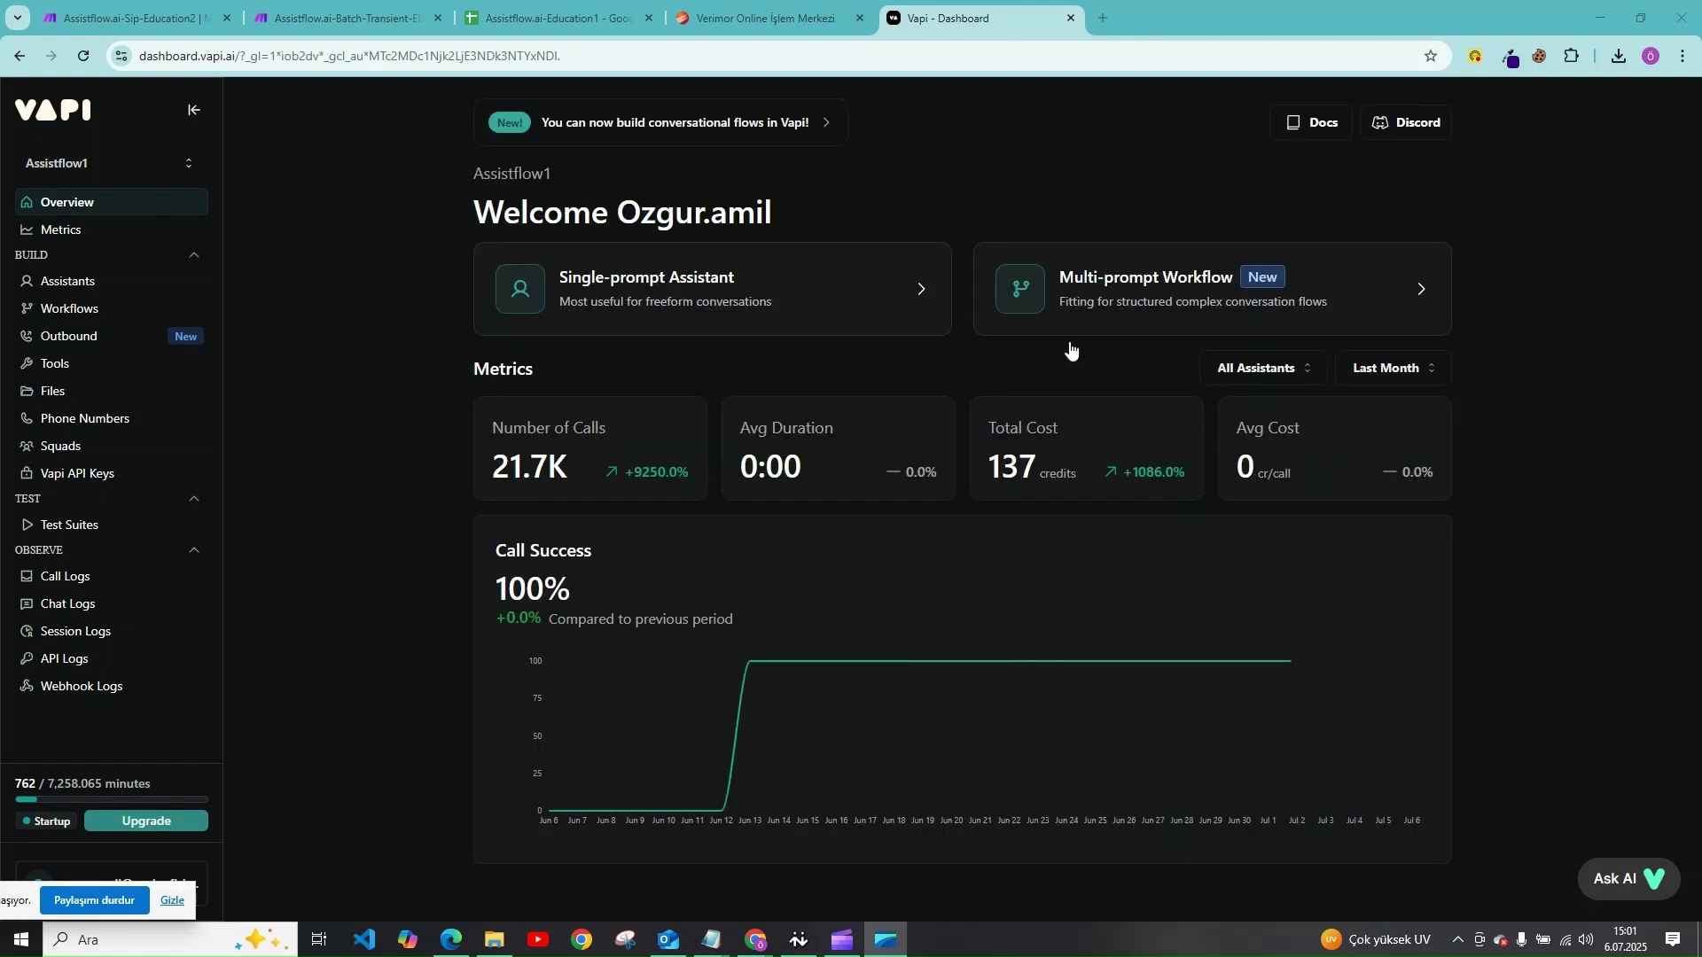
# Switch to Vapi and start a new outbound campaign named "name" that calls from the third listed phone number.
pyautogui.click(65, 338)
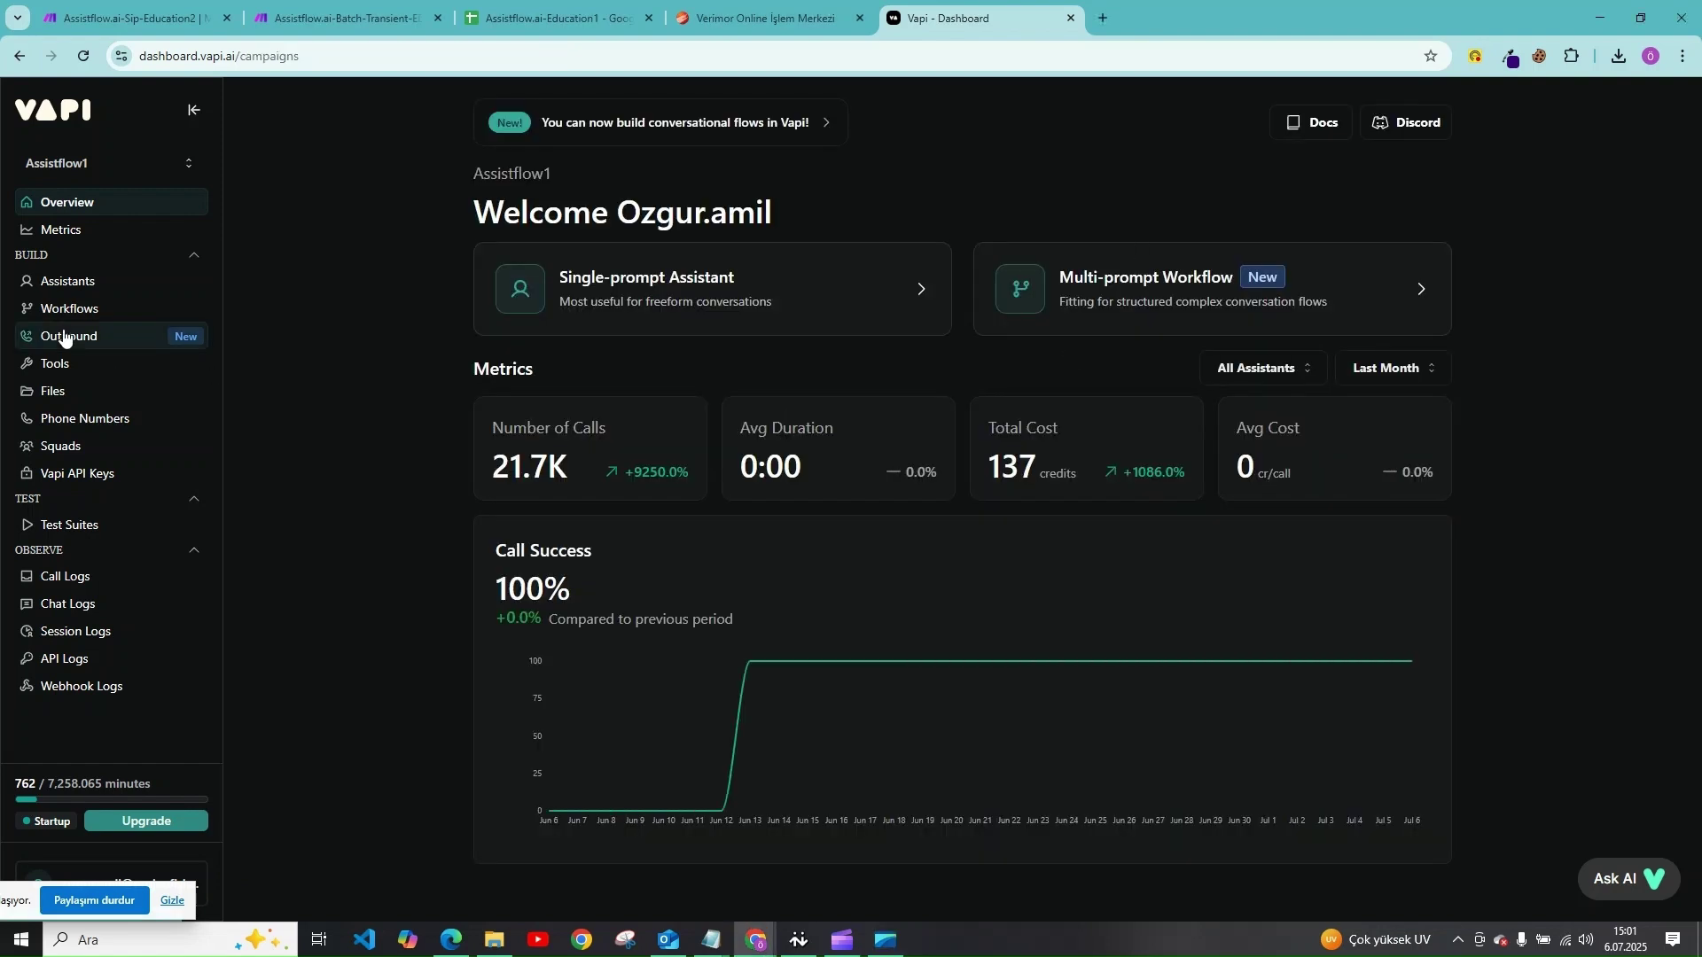
pyautogui.click(1620, 101)
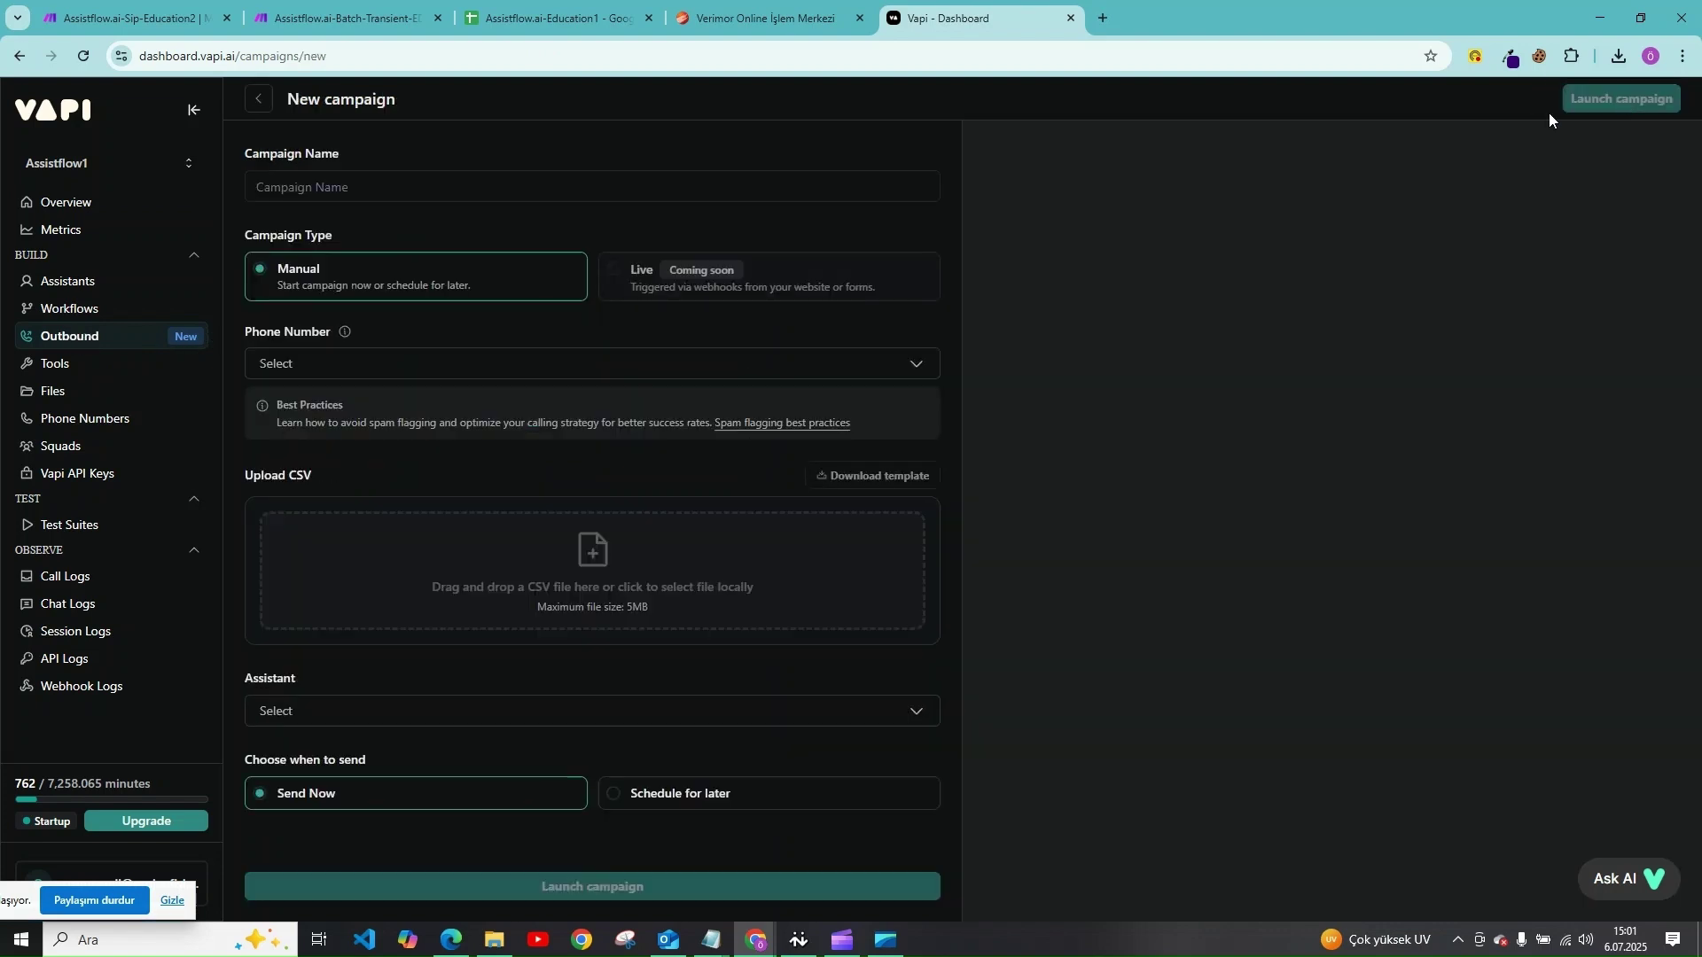
pyautogui.click(361, 188)
pyautogui.write('name')
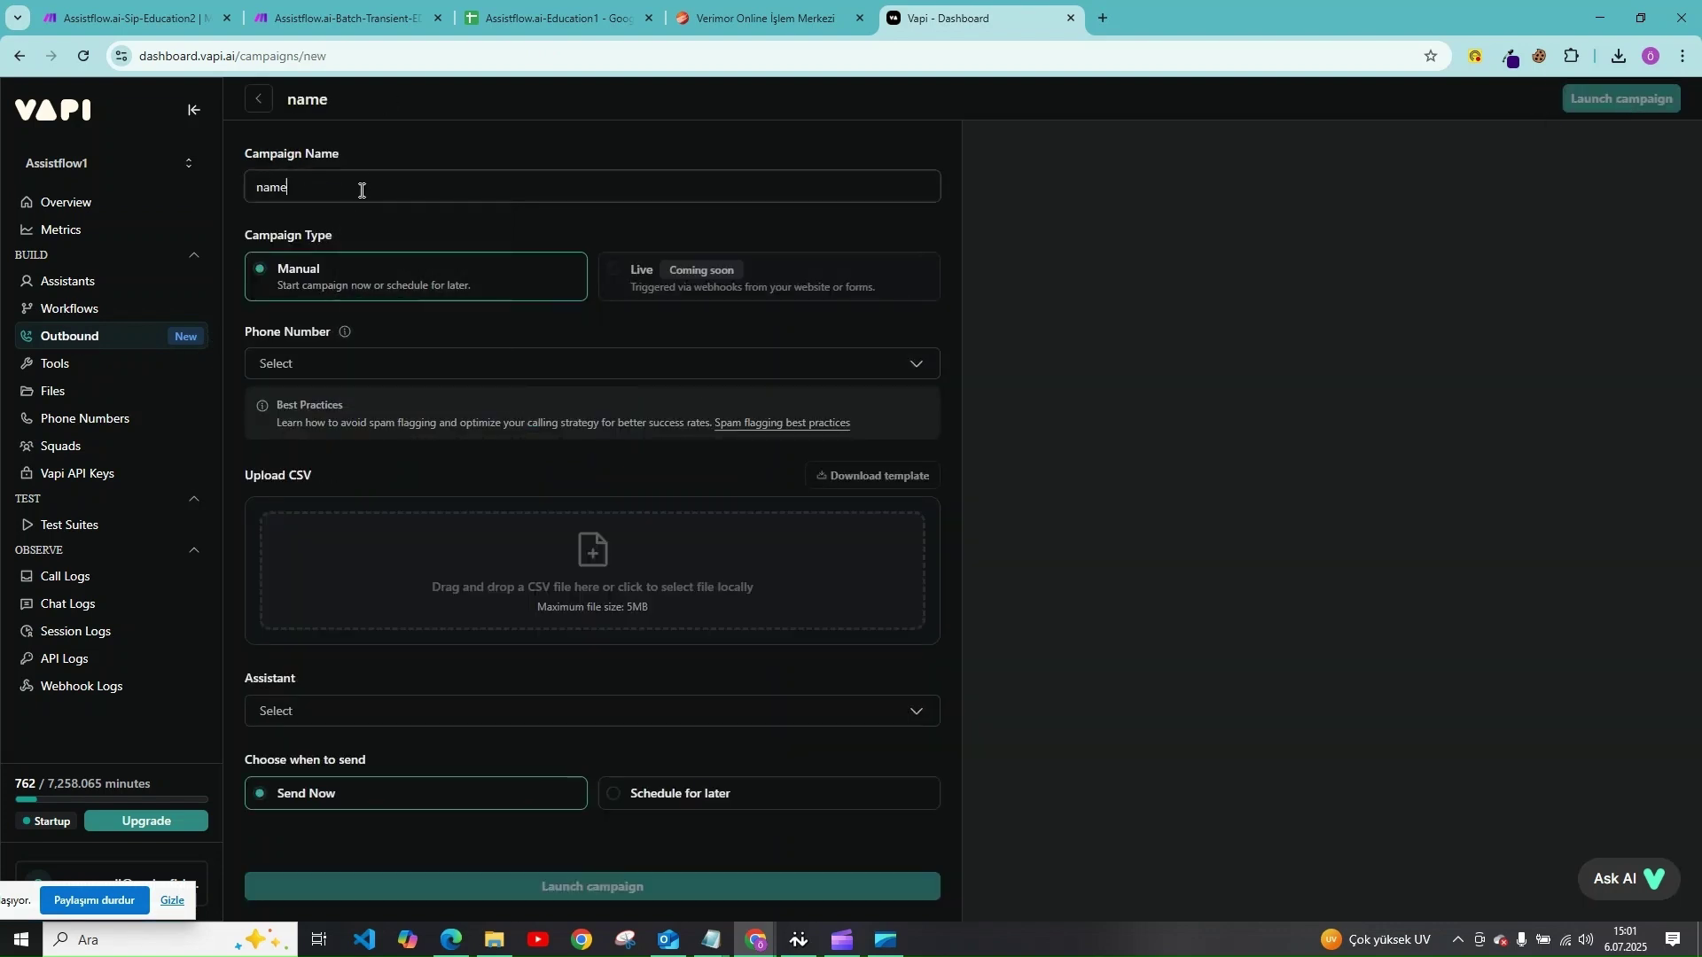
pyautogui.click(350, 365)
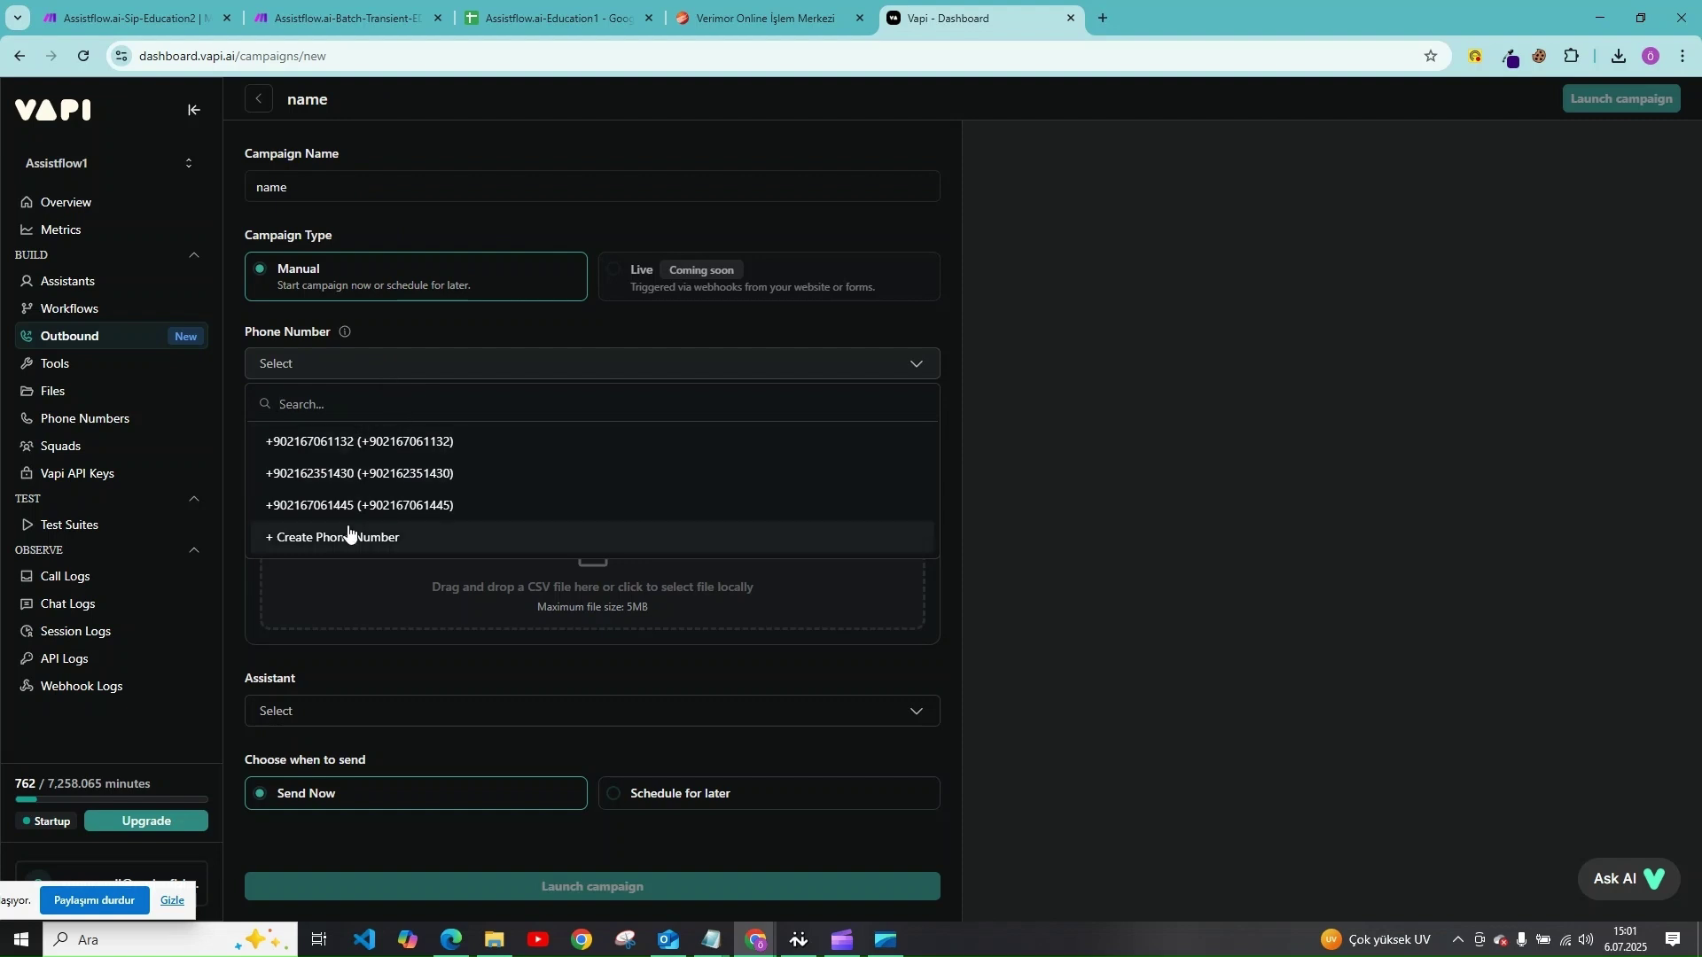
pyautogui.click(418, 503)
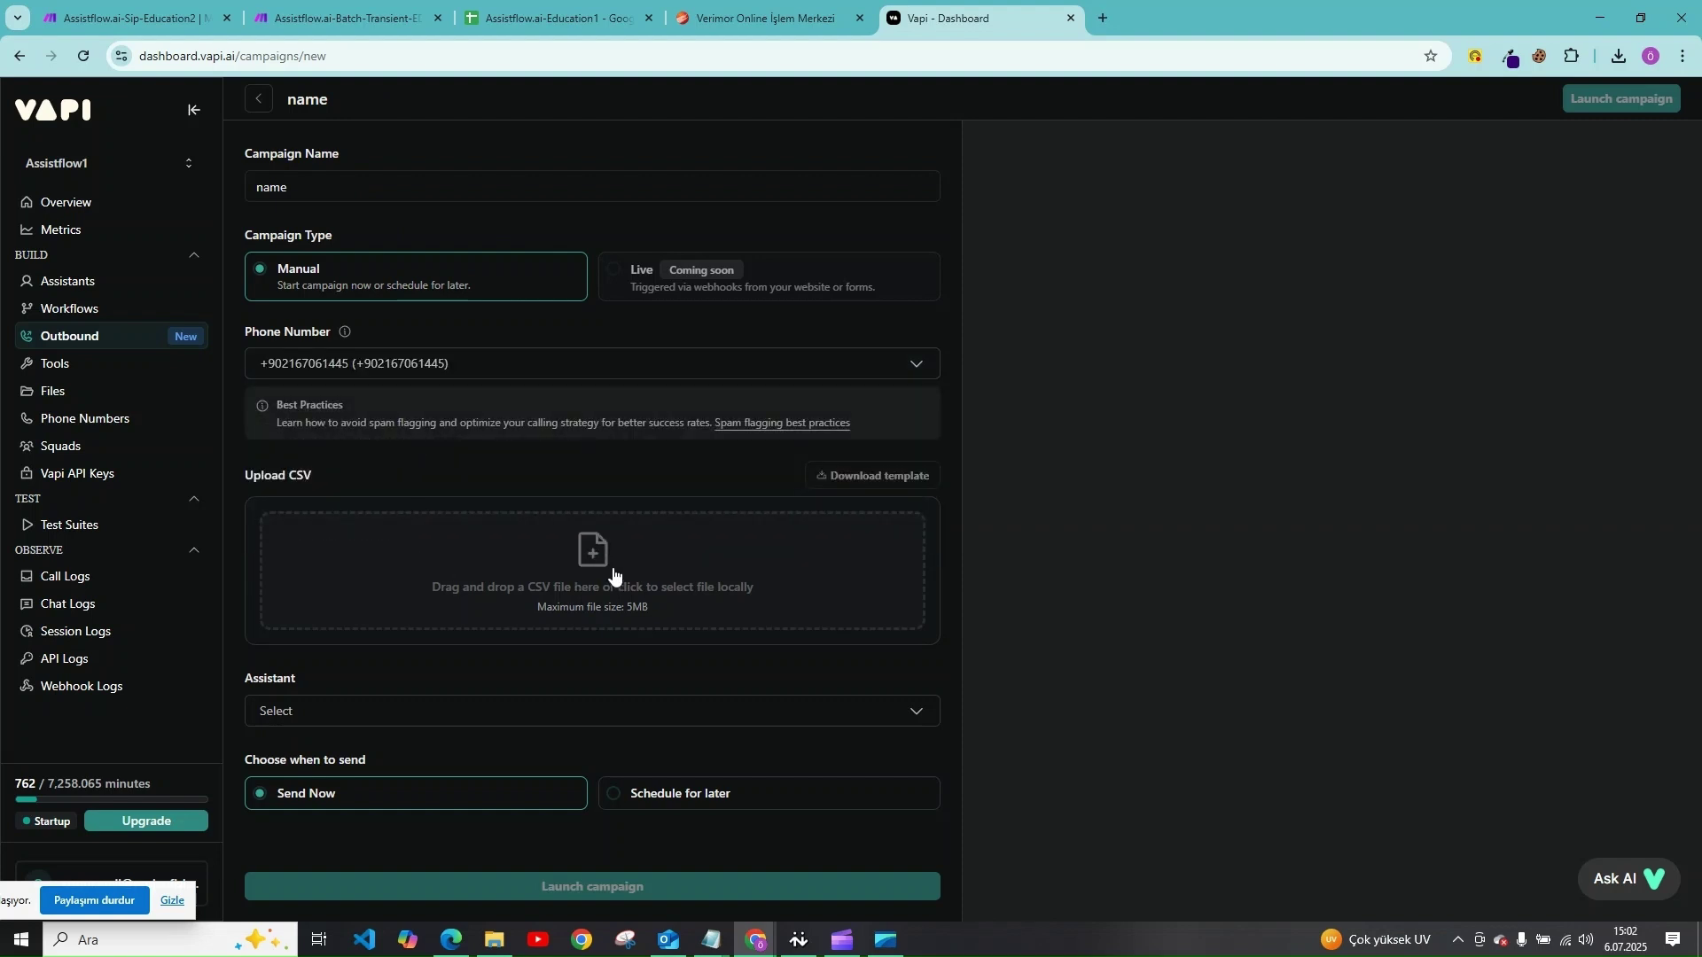
# Download the CSV template, upload campaign-template (15).csv as the campaign's contact list, and set the campaign to Send Now.
pyautogui.click(896, 480)
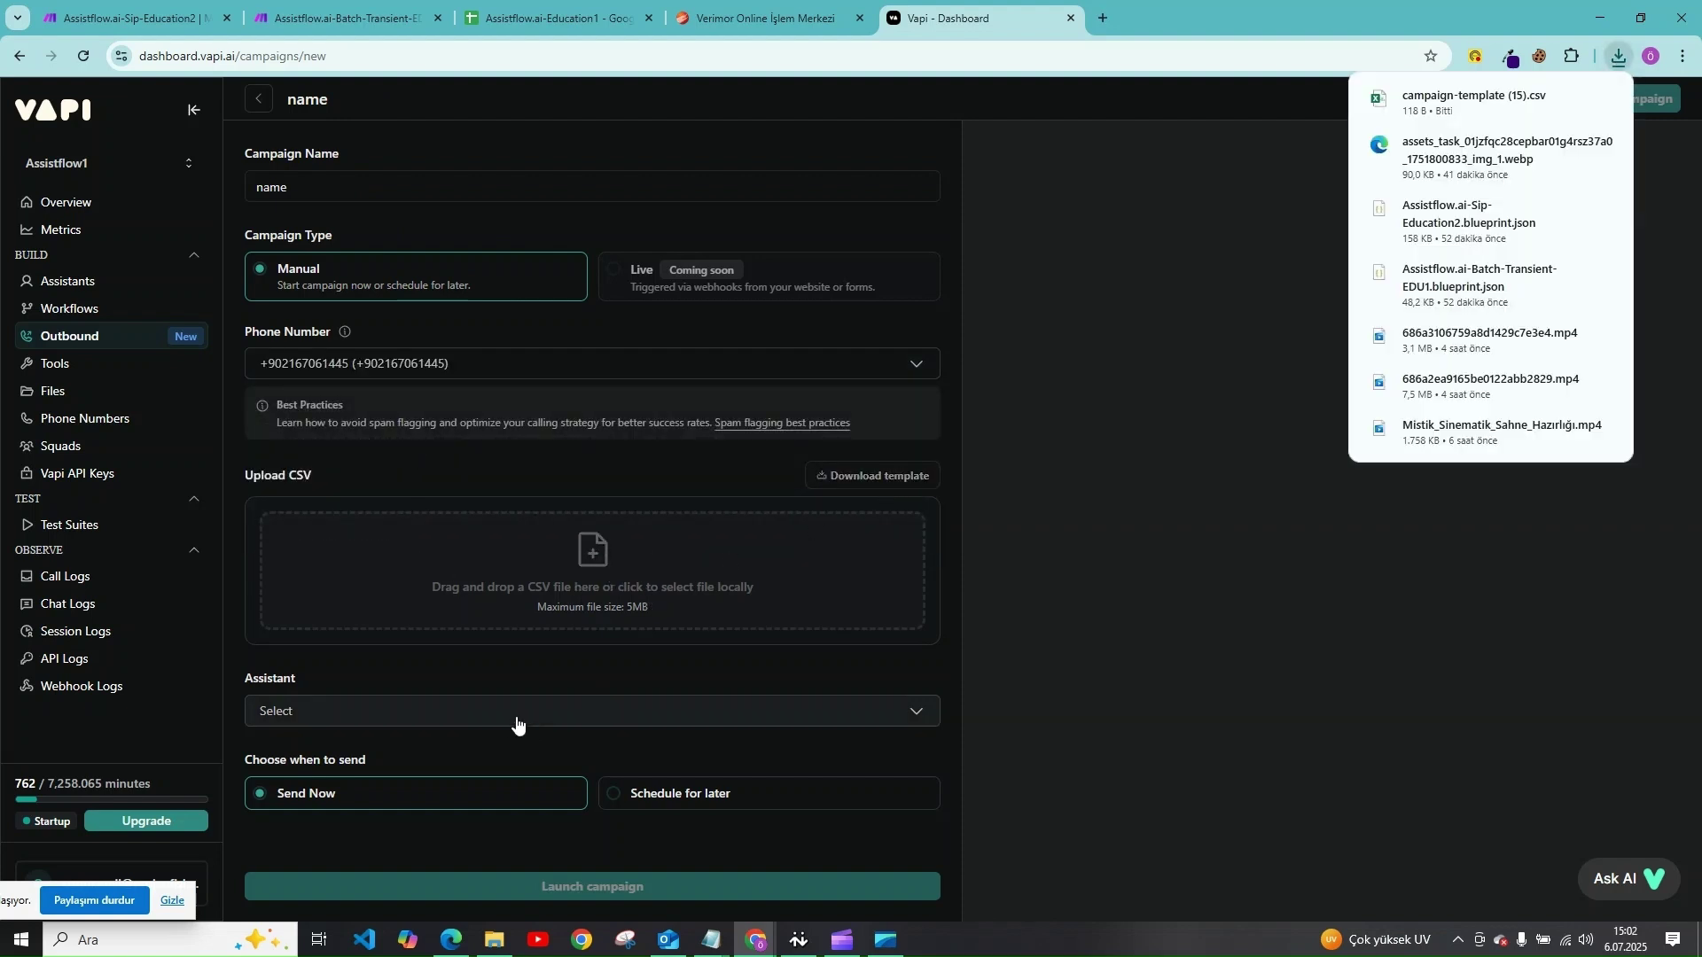
pyautogui.click(513, 720)
pyautogui.click(689, 583)
pyautogui.doubleClick(288, 390)
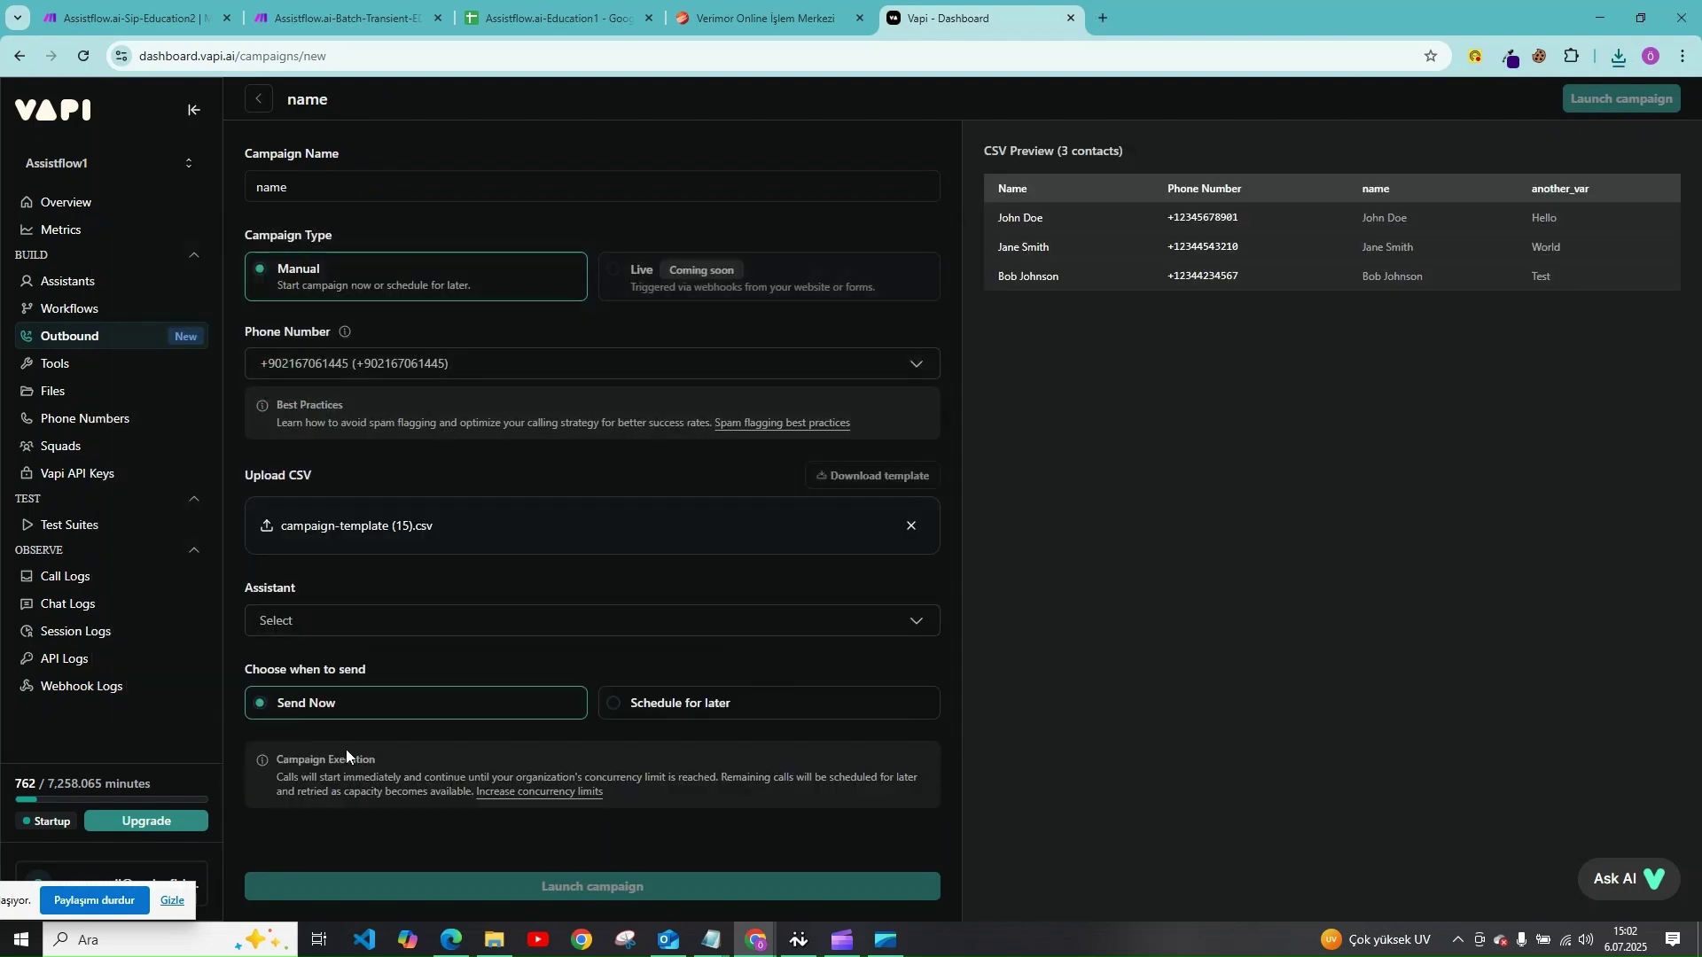
pyautogui.click(650, 709)
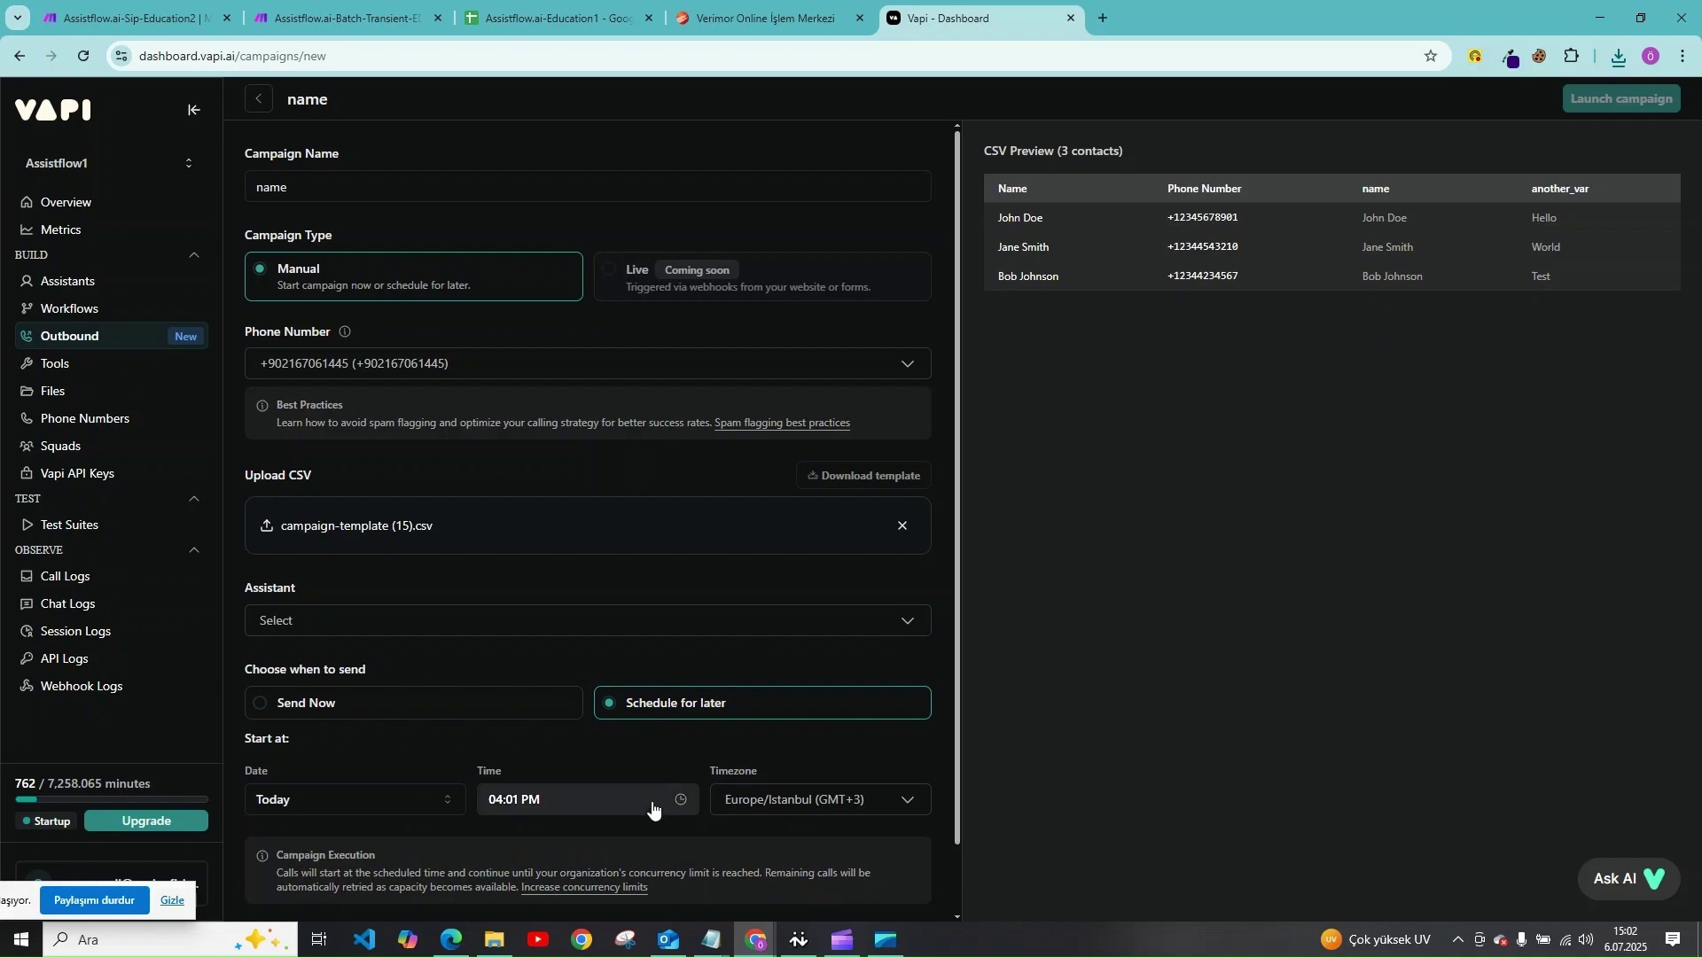
pyautogui.click(435, 713)
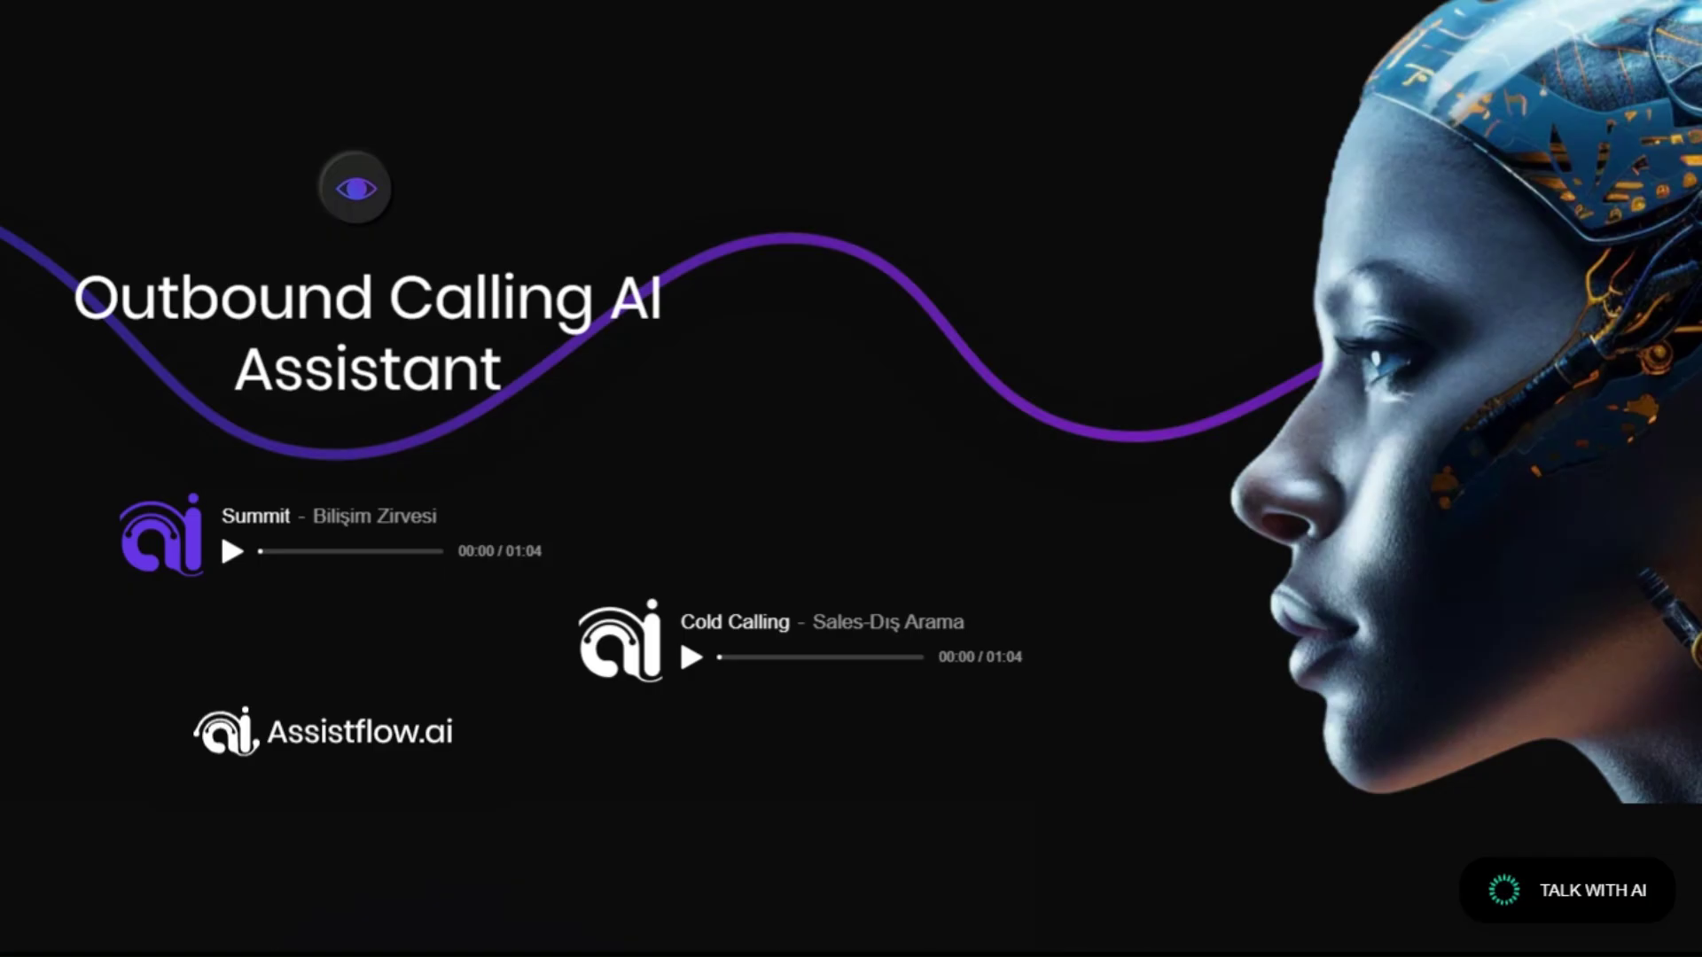